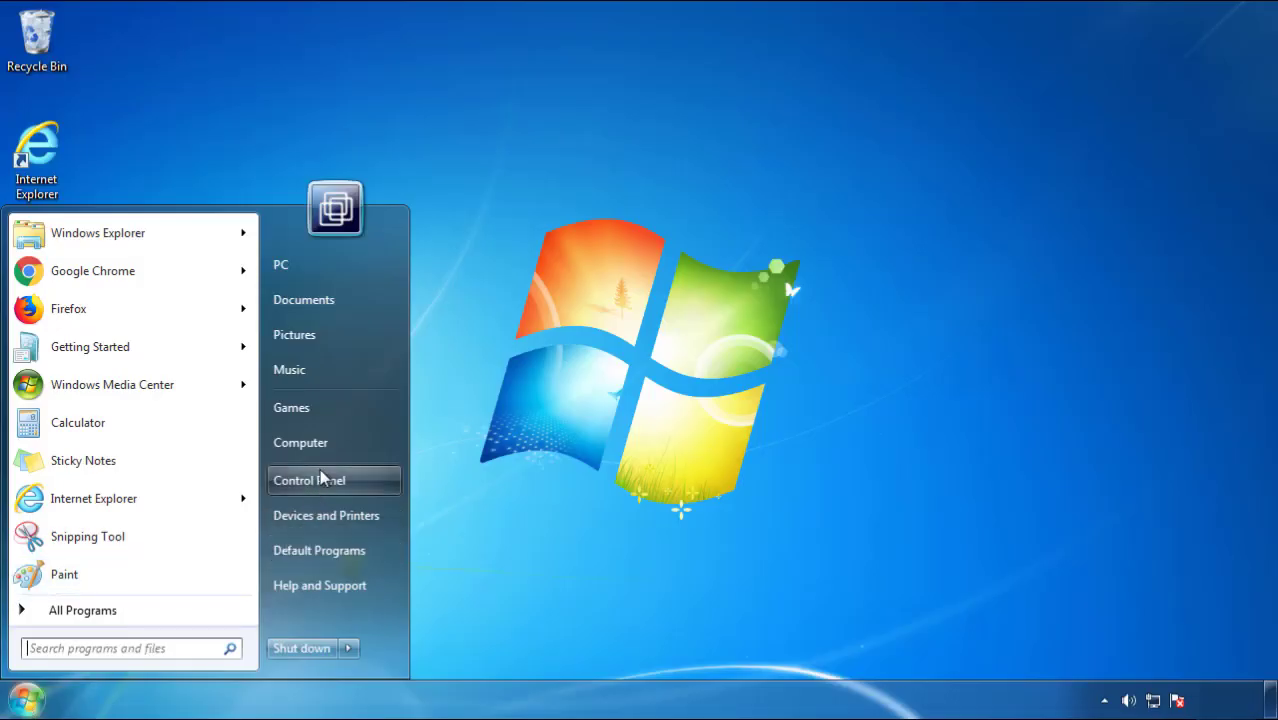
# Open the installed-programs list in Control Panel, sorted newest first by Installed On.
pyautogui.click(320, 479)
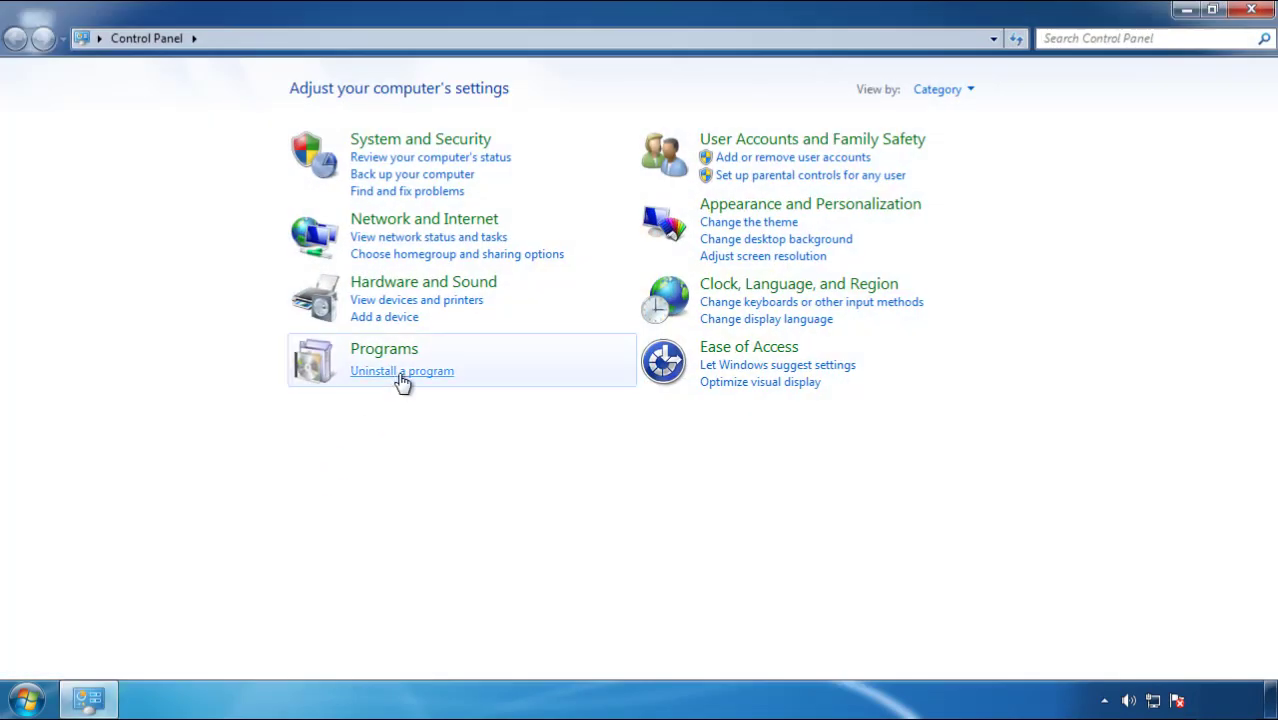
pyautogui.click(400, 380)
pyautogui.click(752, 192)
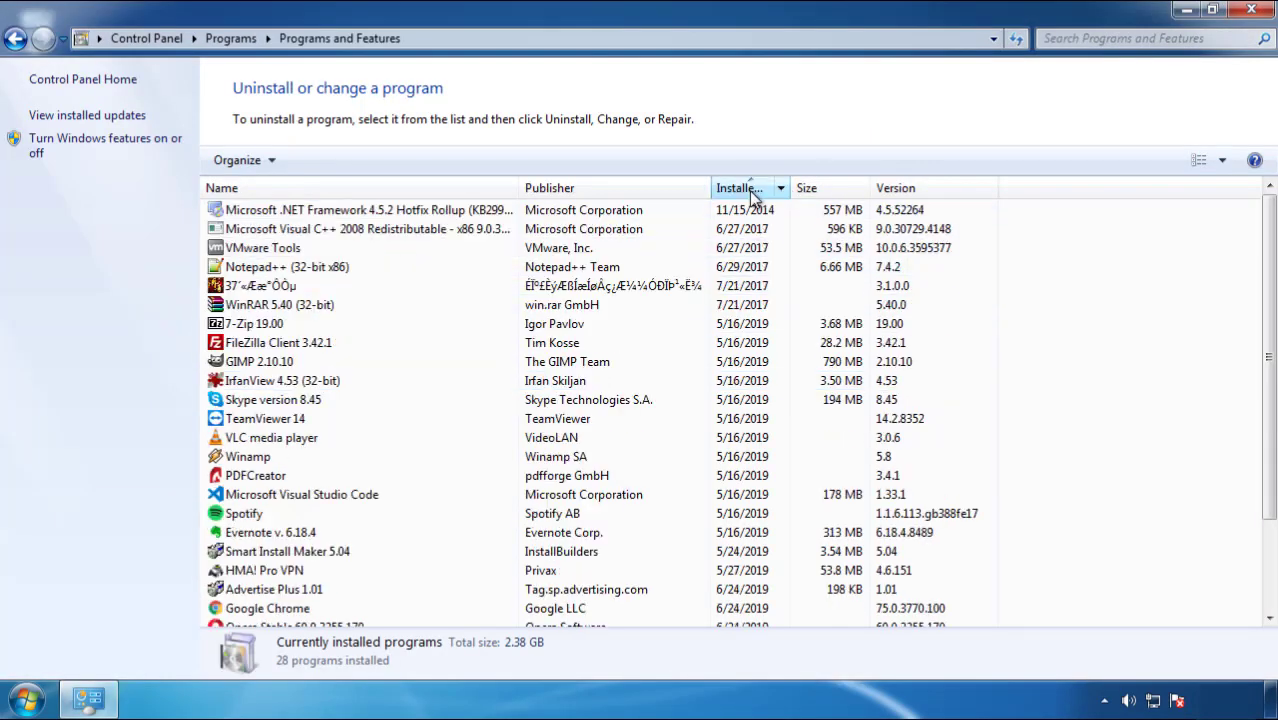
pyautogui.click(750, 192)
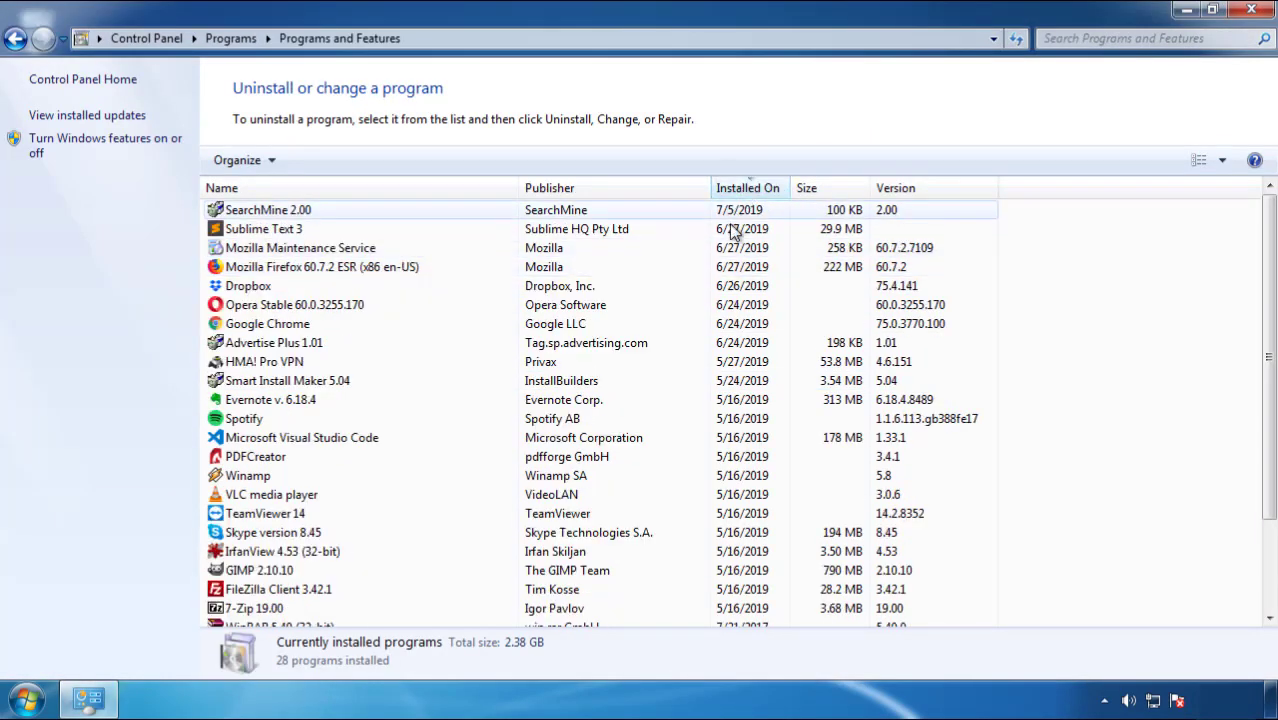
# Uninstall SearchMine 2.00 and finish the removal wizard.
pyautogui.click(270, 215)
pyautogui.click(318, 160)
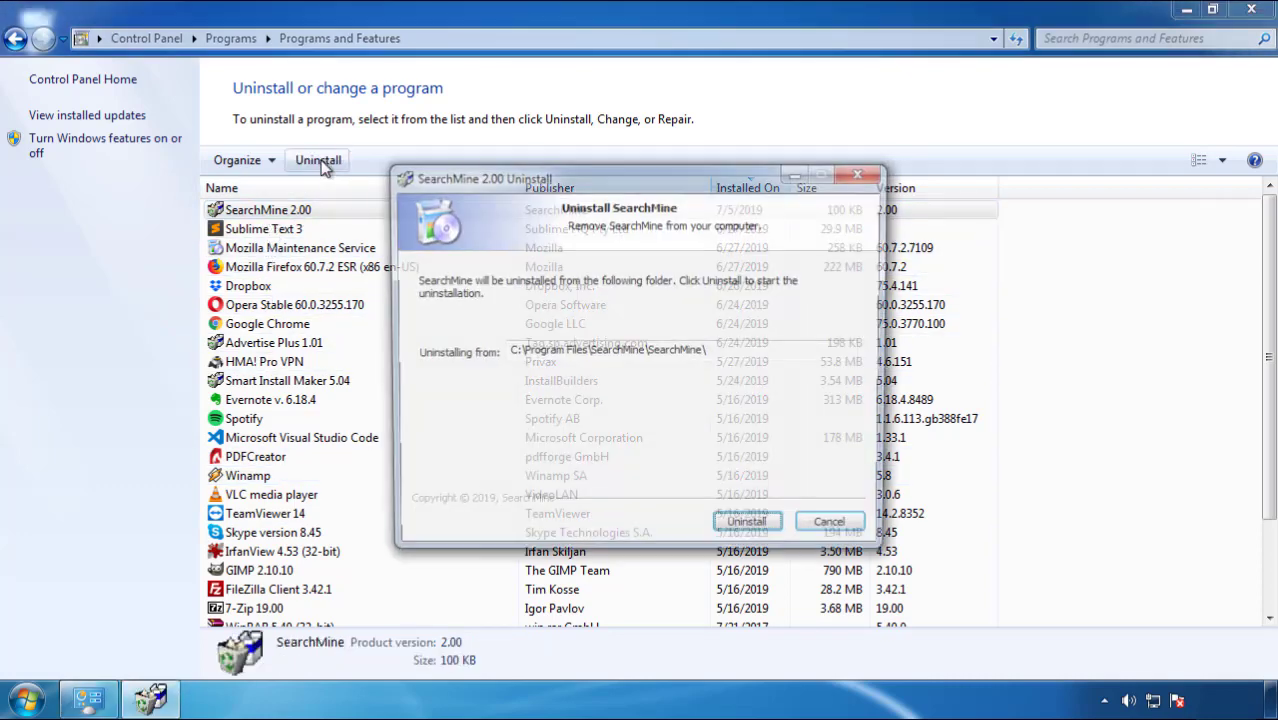
pyautogui.click(743, 530)
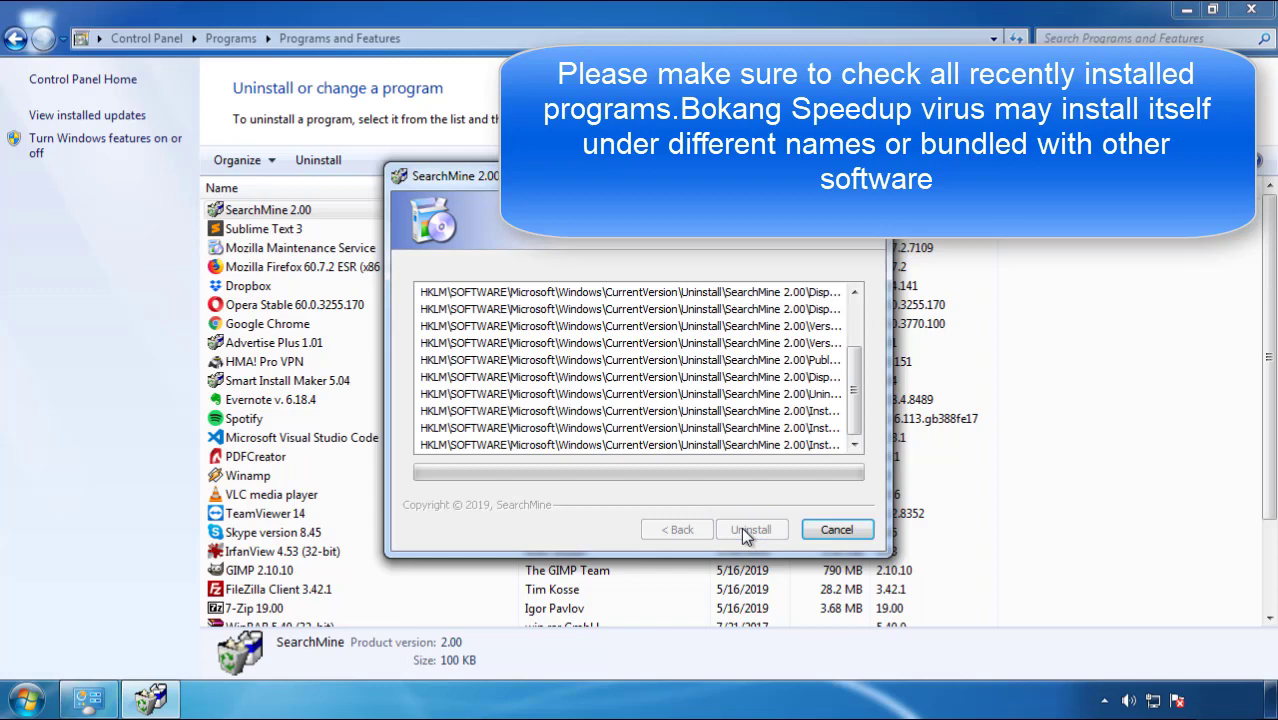
pyautogui.click(743, 529)
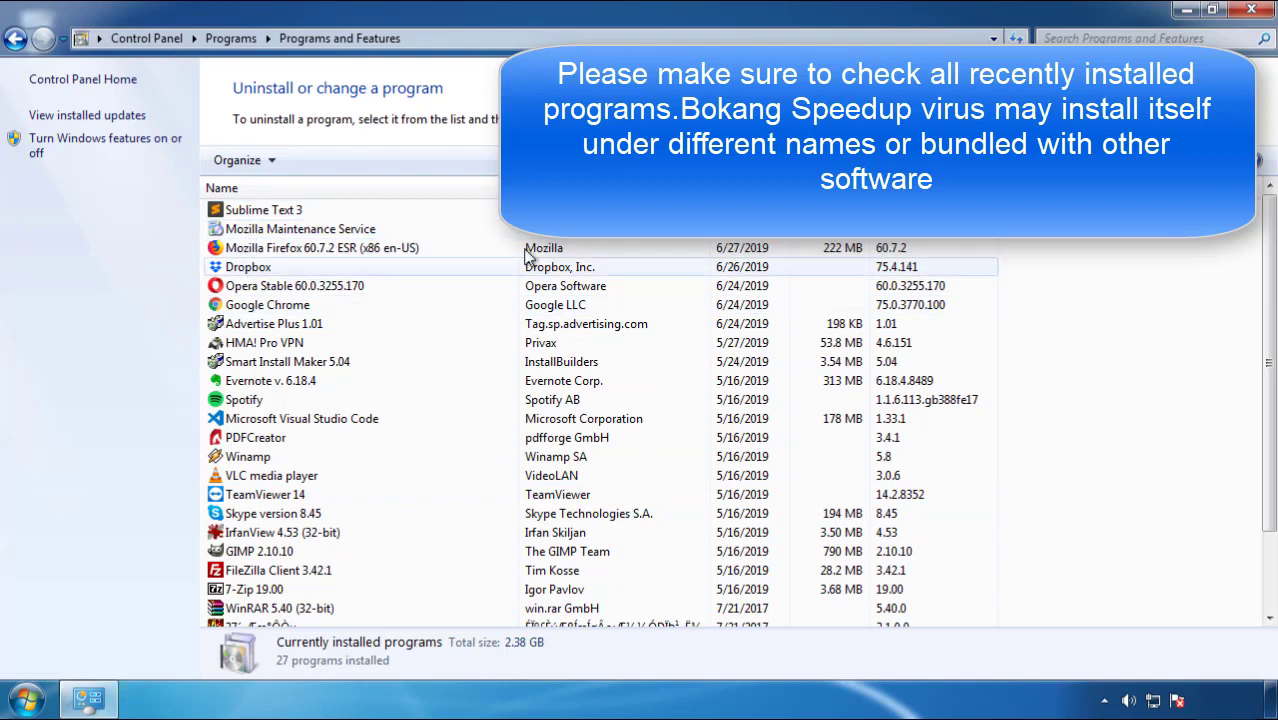
# Close the programs window and restart Windows from the Start menu's power options.
pyautogui.click(1253, 14)
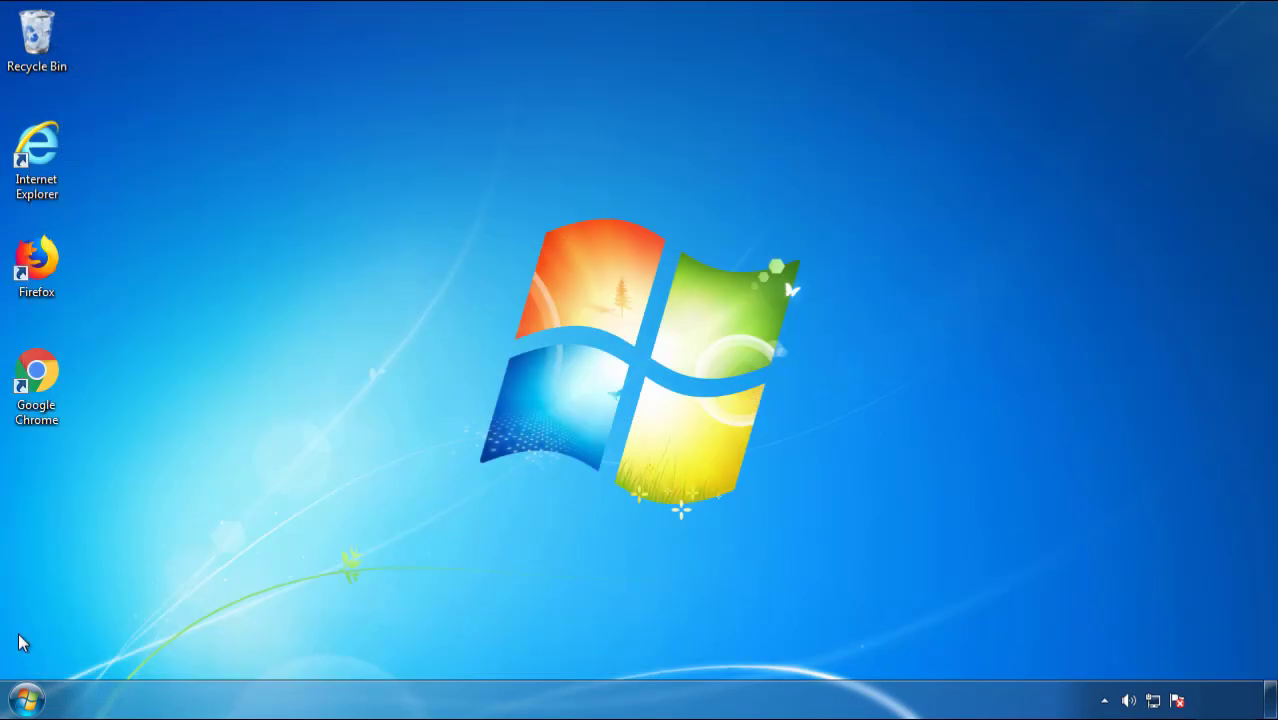
pyautogui.click(26, 700)
pyautogui.click(347, 650)
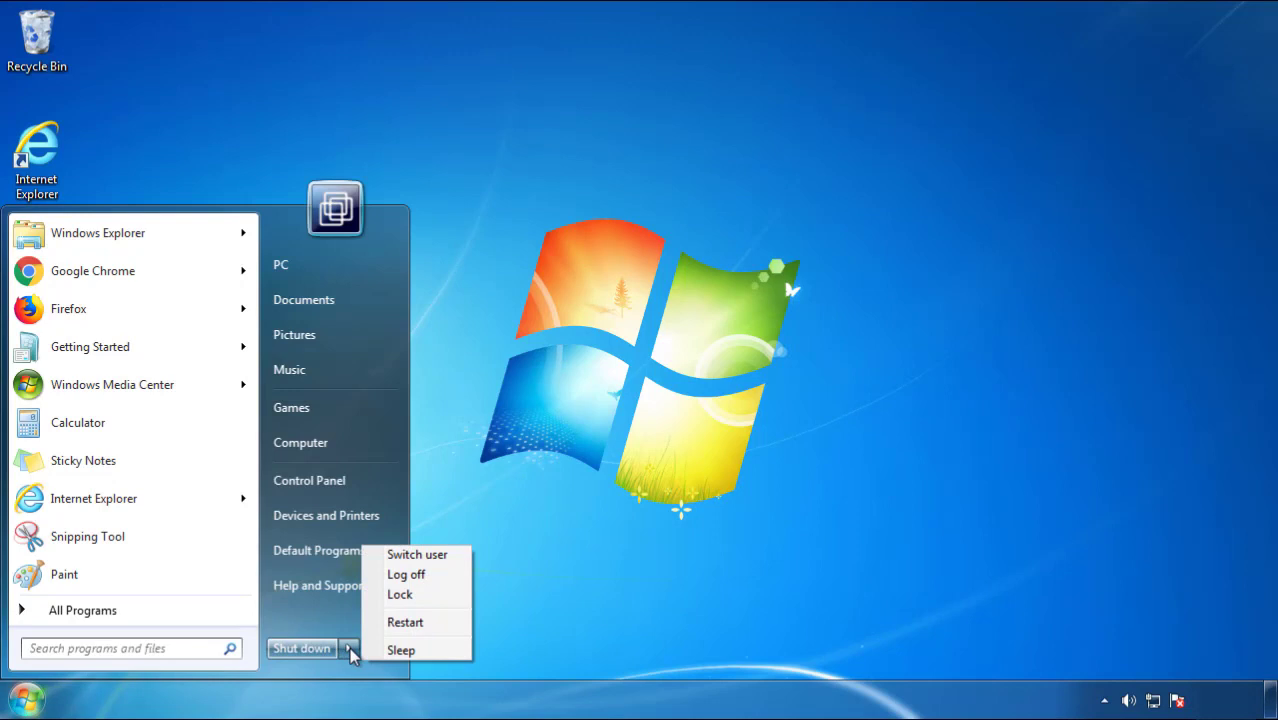
pyautogui.click(662, 585)
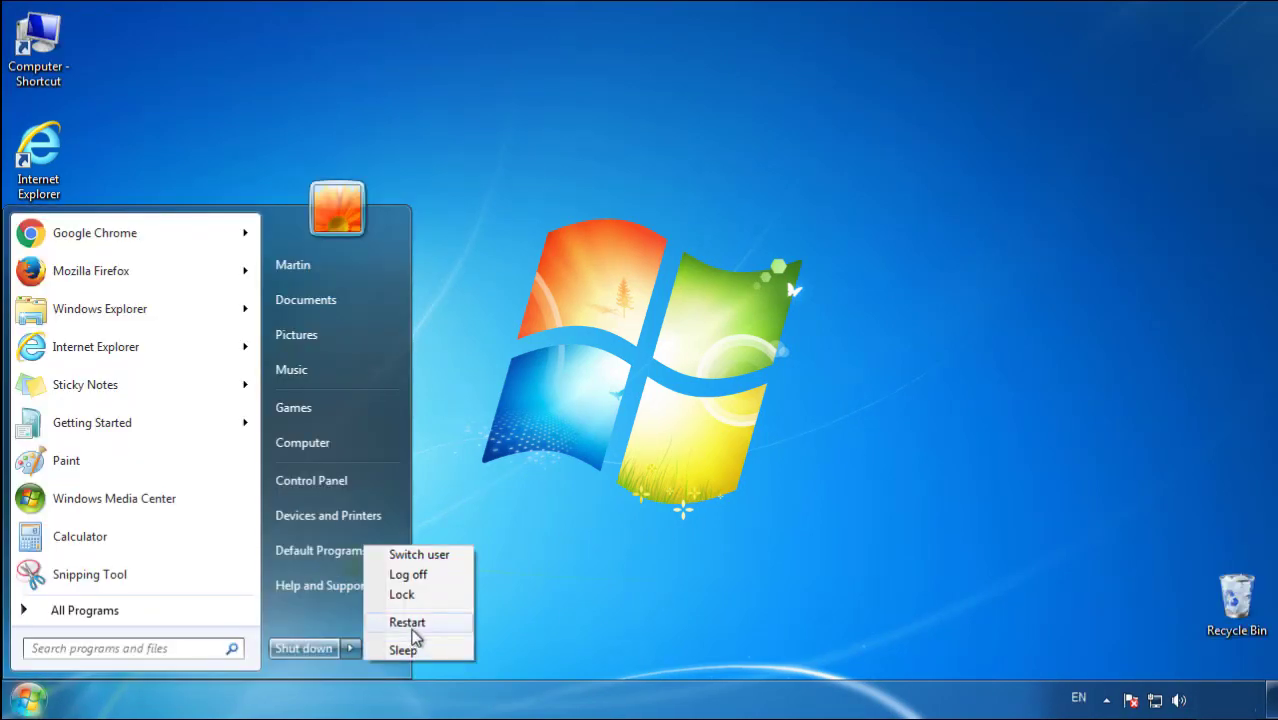
pyautogui.click(413, 627)
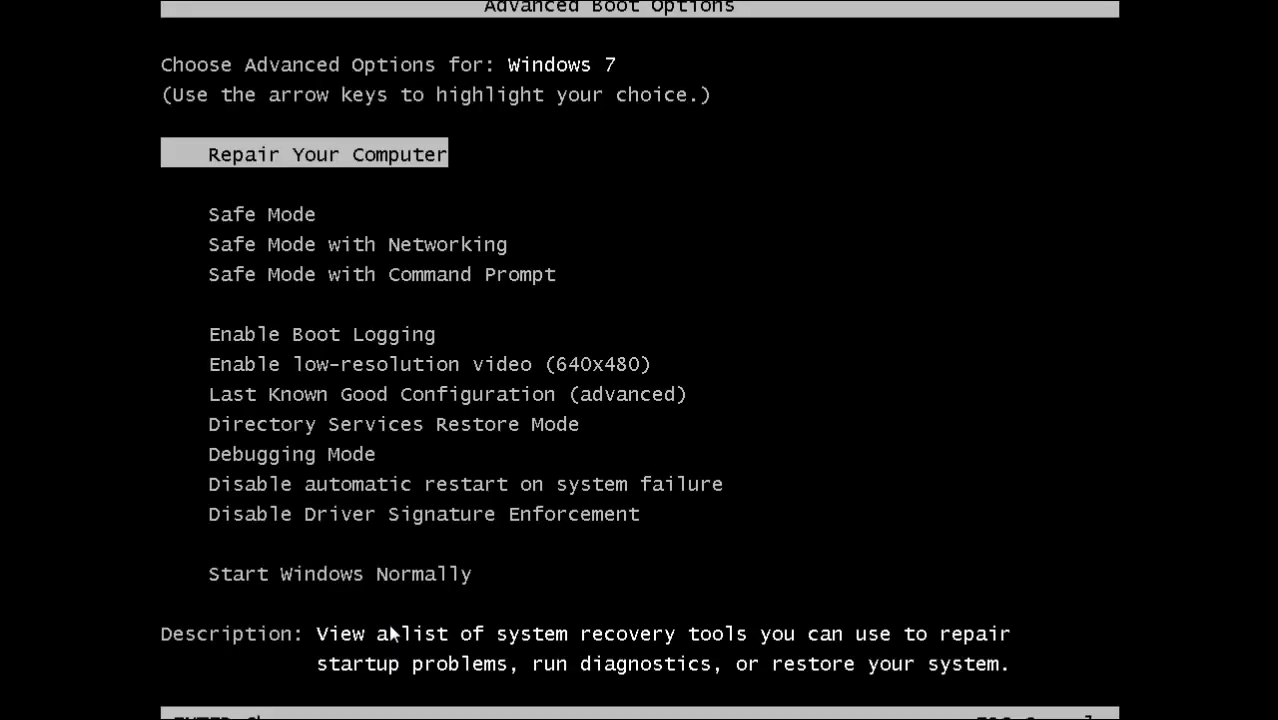
# Boot into Safe Mode, launch Firefox without making it default, and keep the menu bar visible.
pyautogui.press('Down')
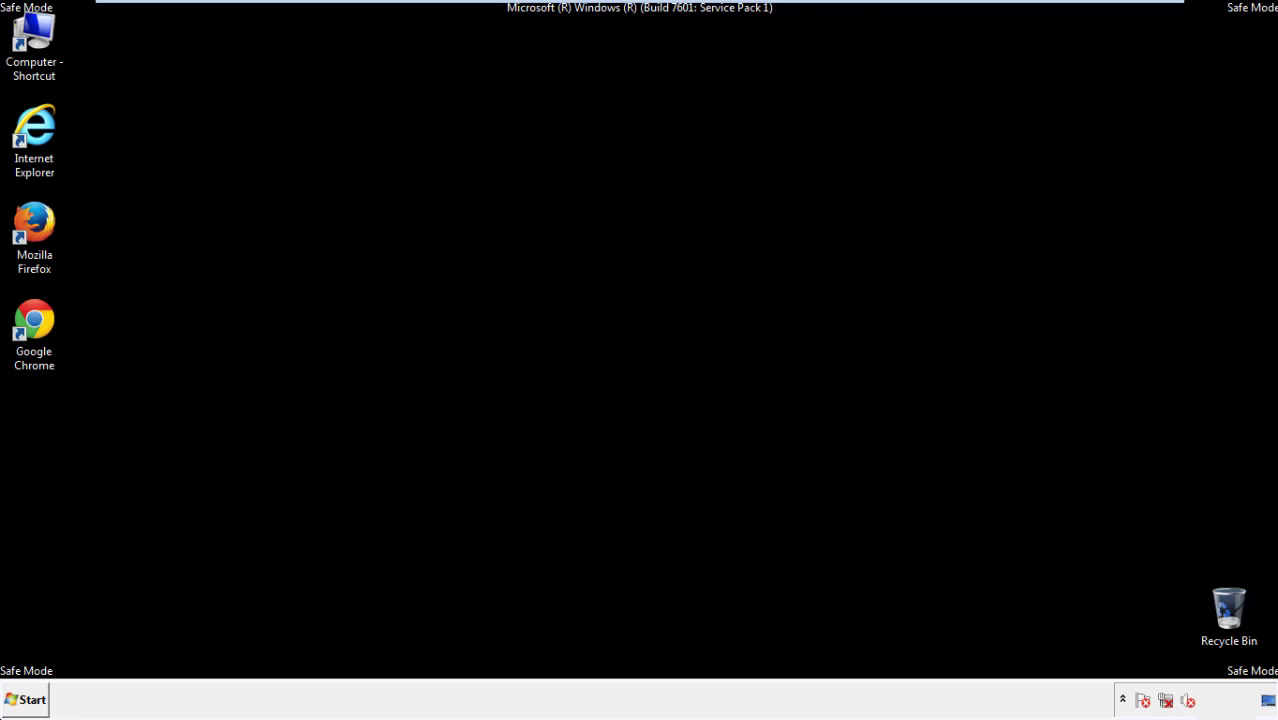
pyautogui.doubleClick(46, 232)
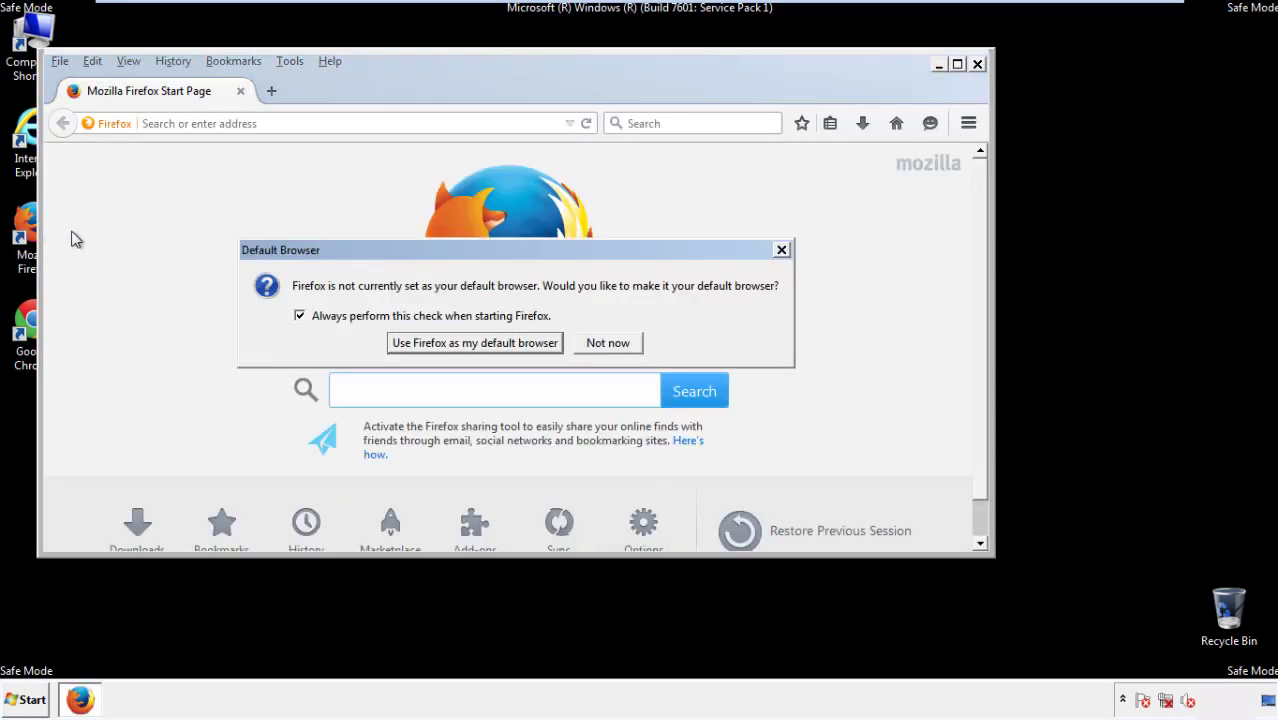
pyautogui.click(610, 343)
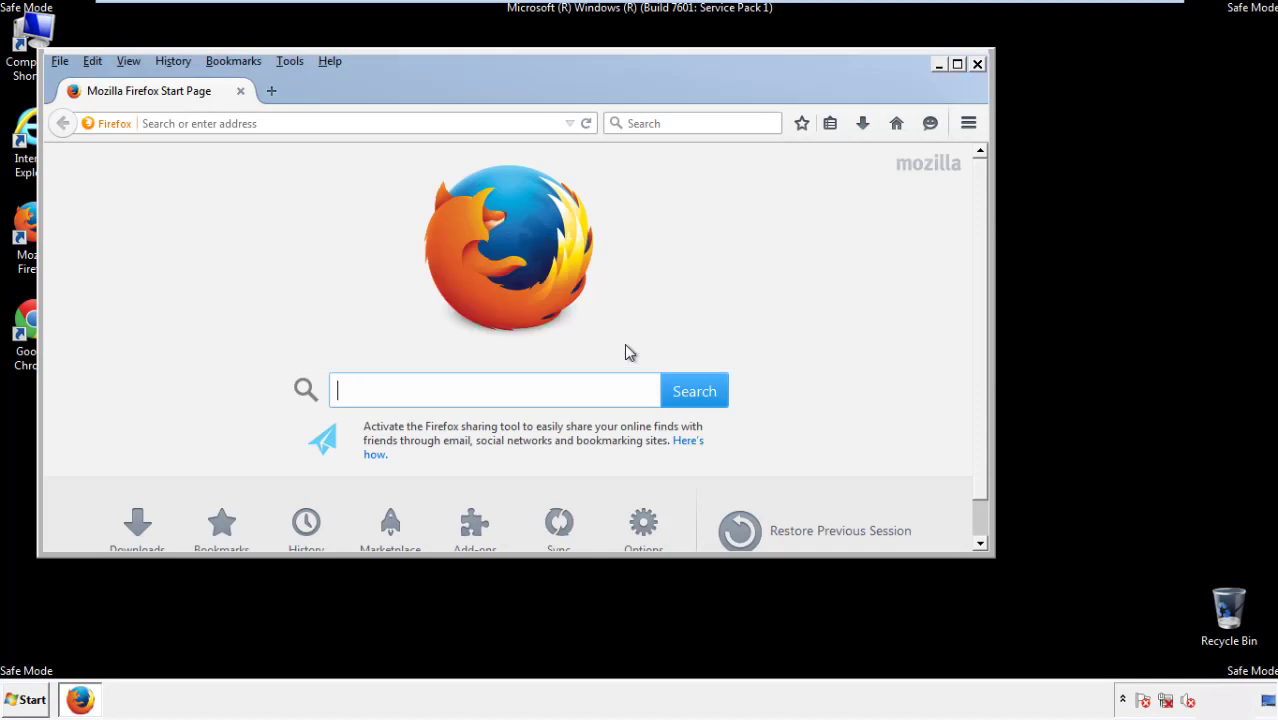
pyautogui.rightClick(390, 84)
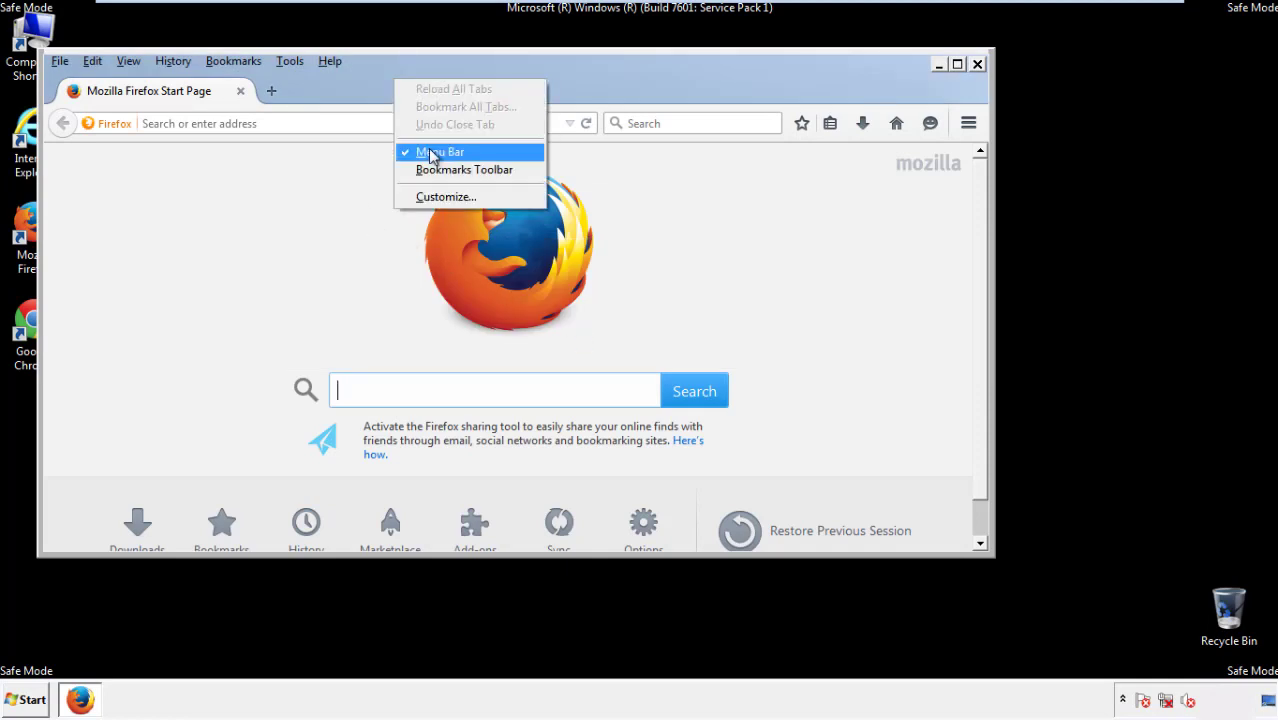
pyautogui.click(430, 150)
pyautogui.rightClick(404, 85)
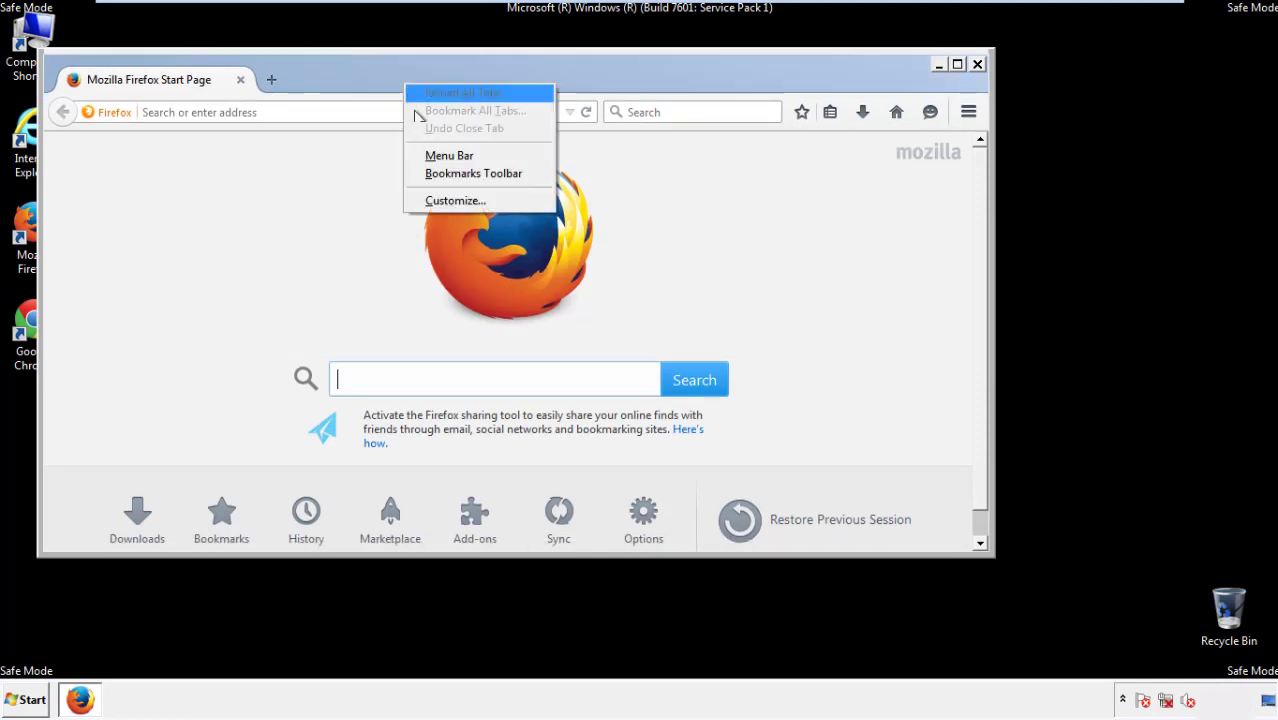
pyautogui.click(430, 157)
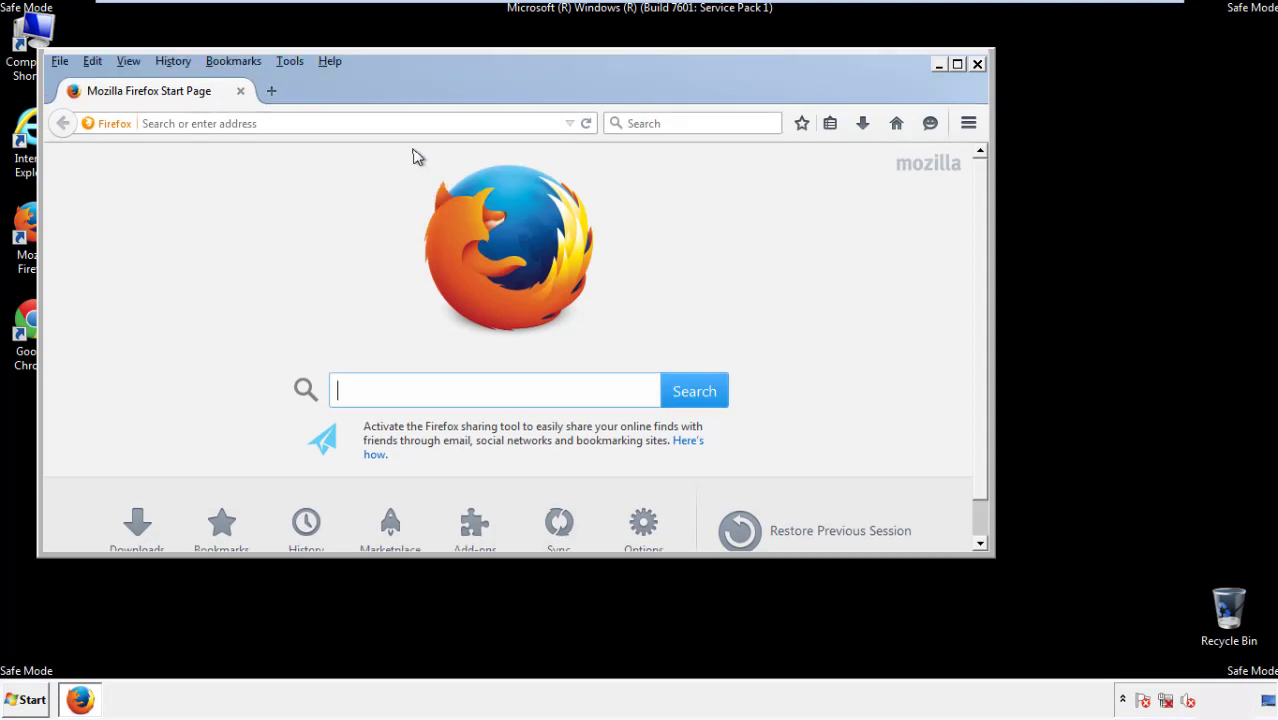
# Set Clear Recent History to Everything with Offline Website Data and Site Preferences included.
pyautogui.click(178, 64)
pyautogui.click(195, 100)
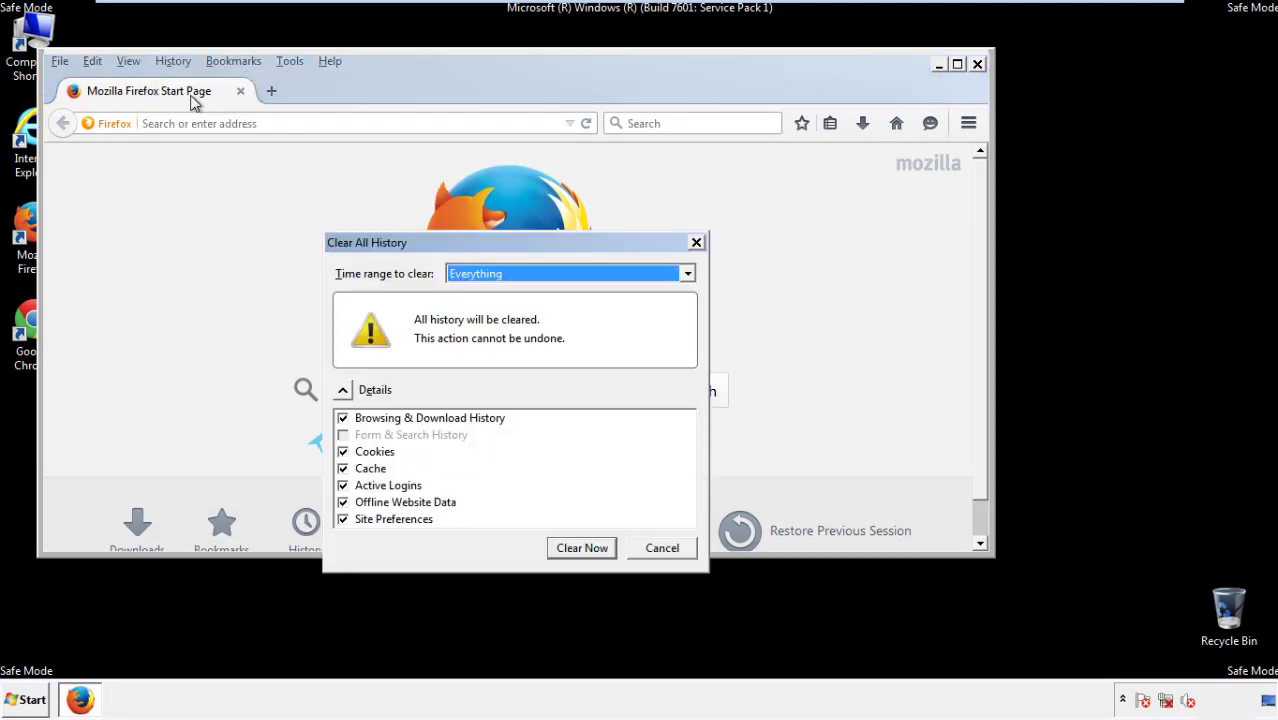
pyautogui.click(475, 277)
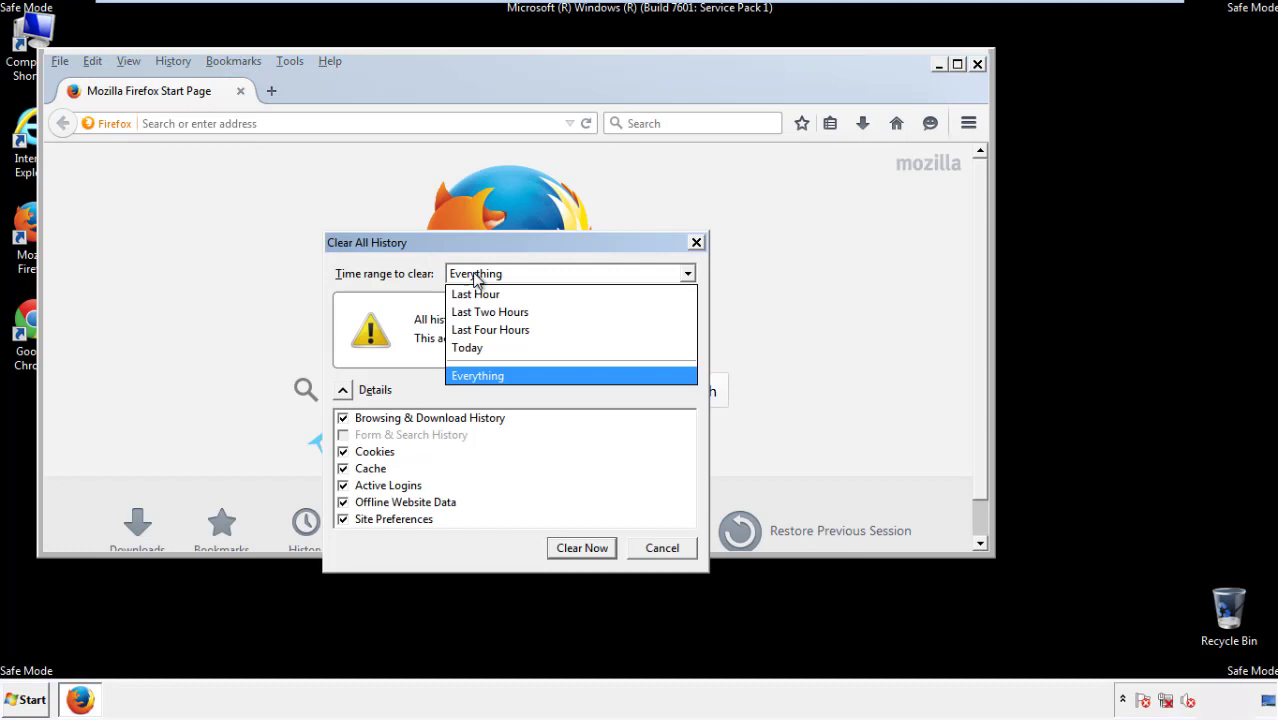
pyautogui.click(480, 374)
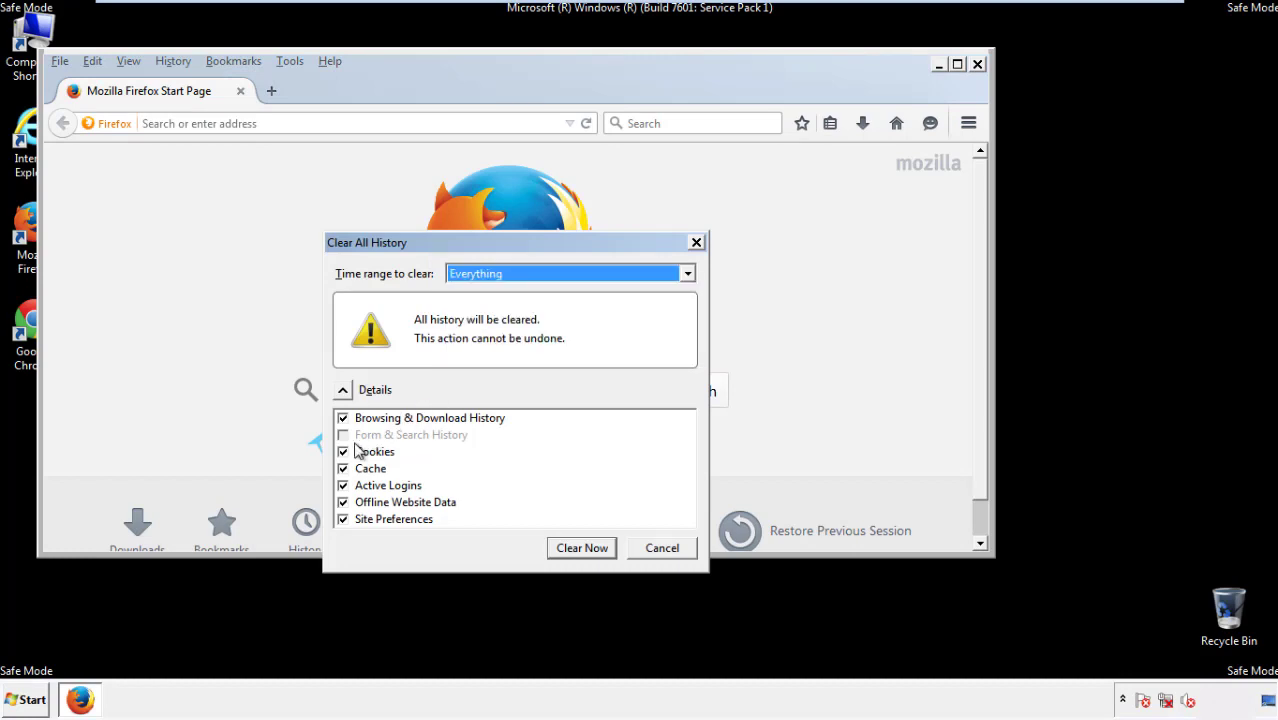
pyautogui.click(342, 502)
pyautogui.click(342, 502)
pyautogui.click(343, 519)
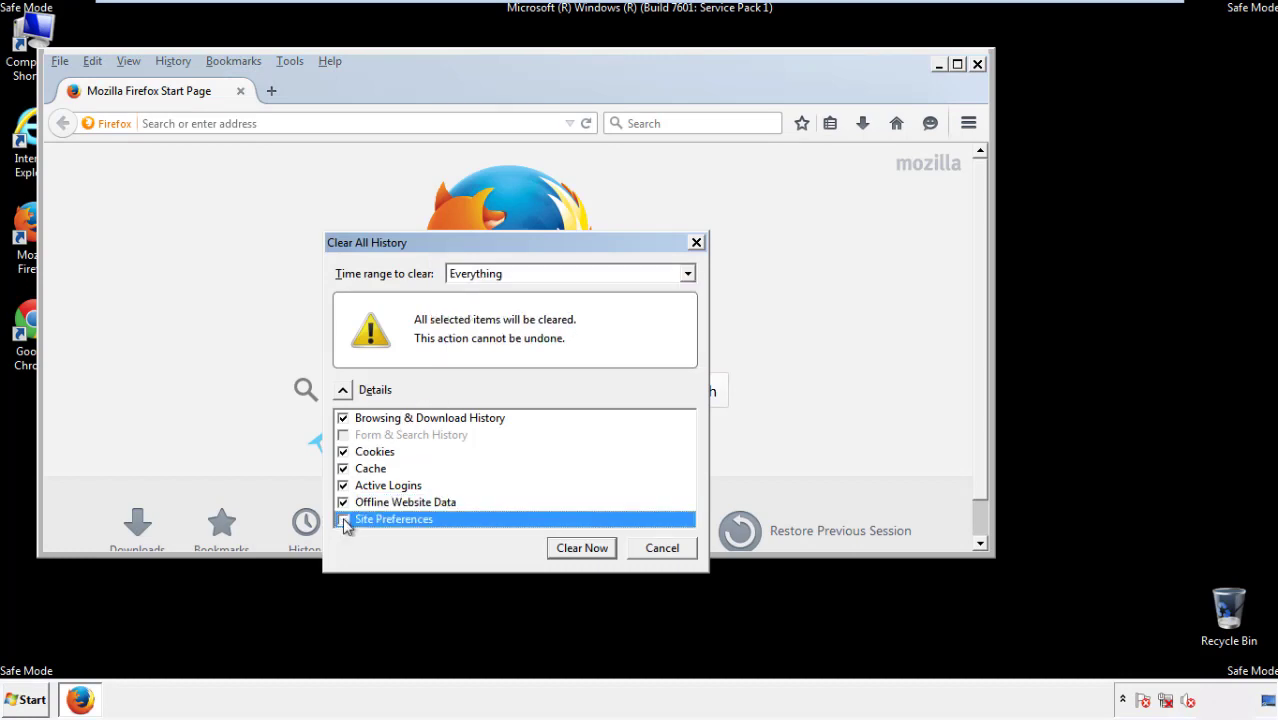
pyautogui.click(343, 520)
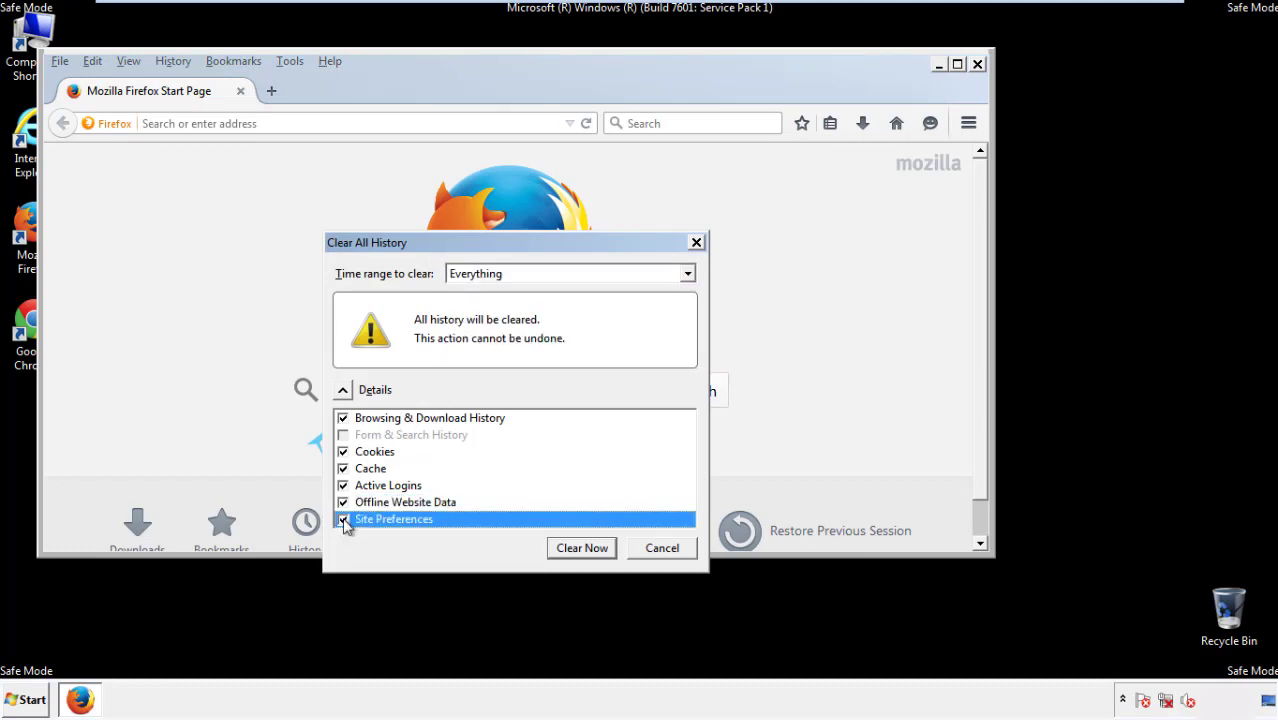
# Clear all Firefox history now and go to the Troubleshooting Information page.
pyautogui.click(581, 548)
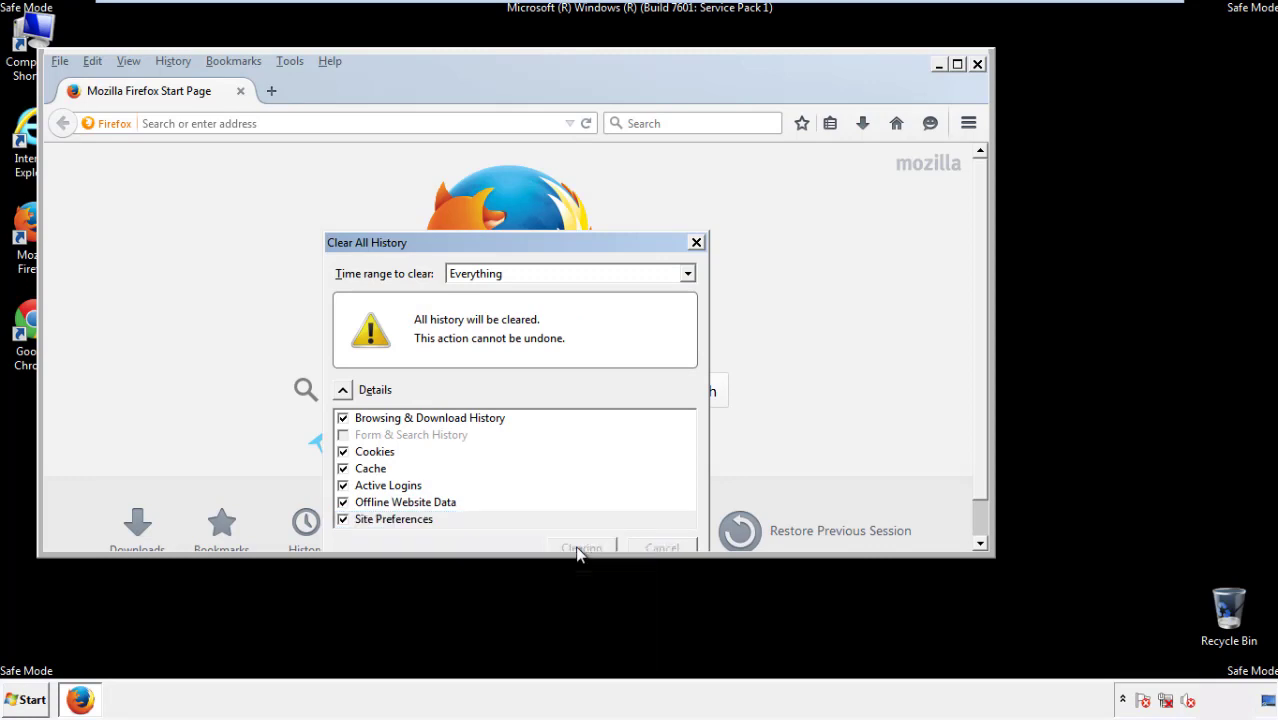
pyautogui.click(330, 61)
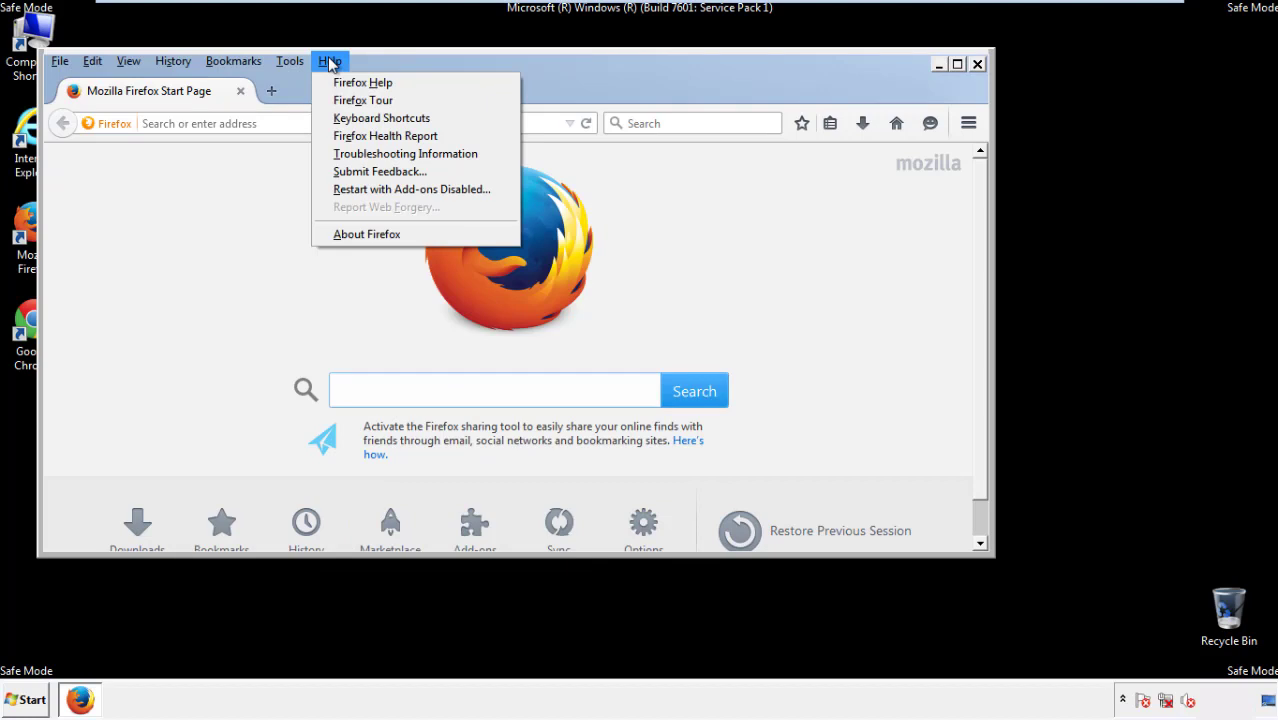
pyautogui.click(370, 153)
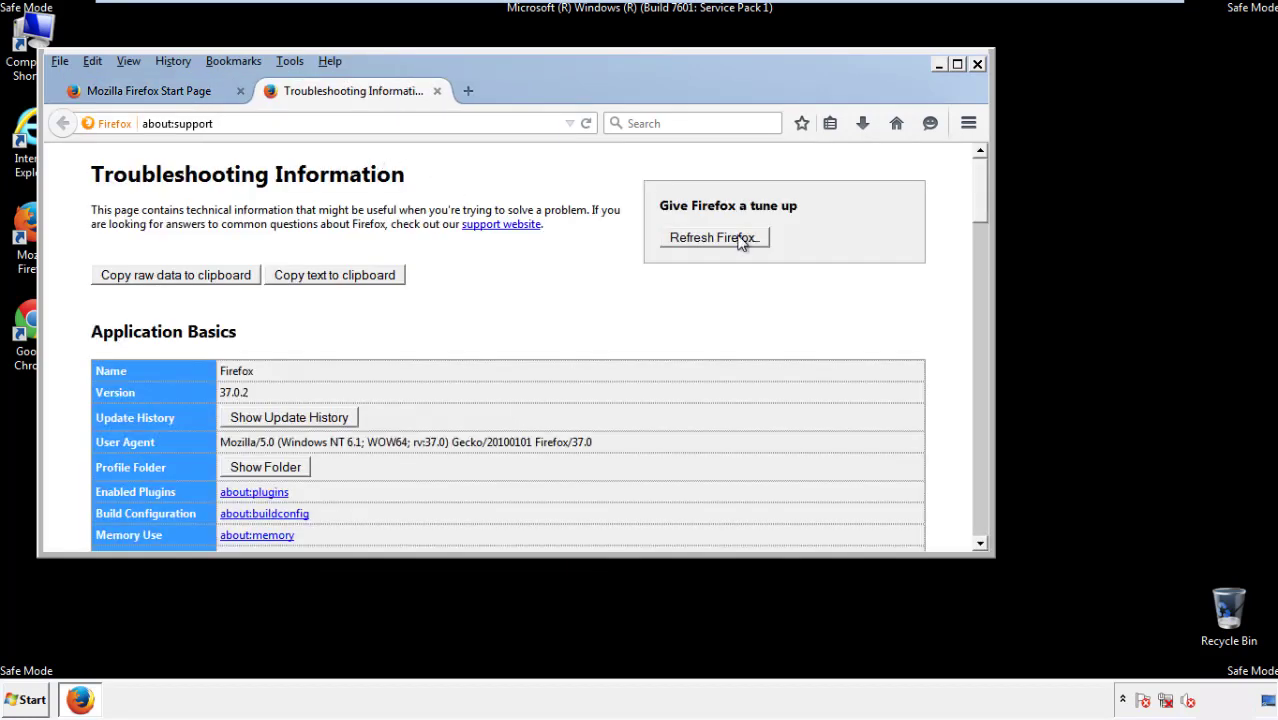
# Refresh Firefox to its defaults, decline the default-browser prompt, and close Firefox.
pyautogui.click(741, 243)
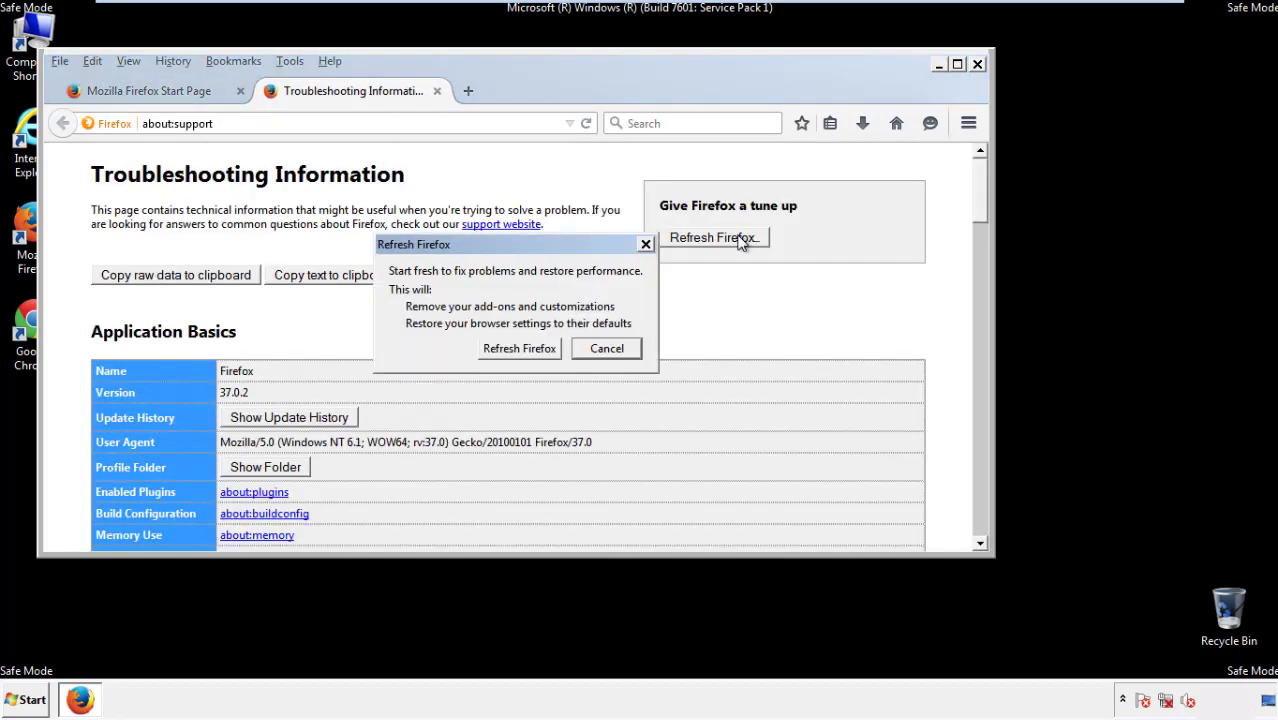
pyautogui.click(521, 350)
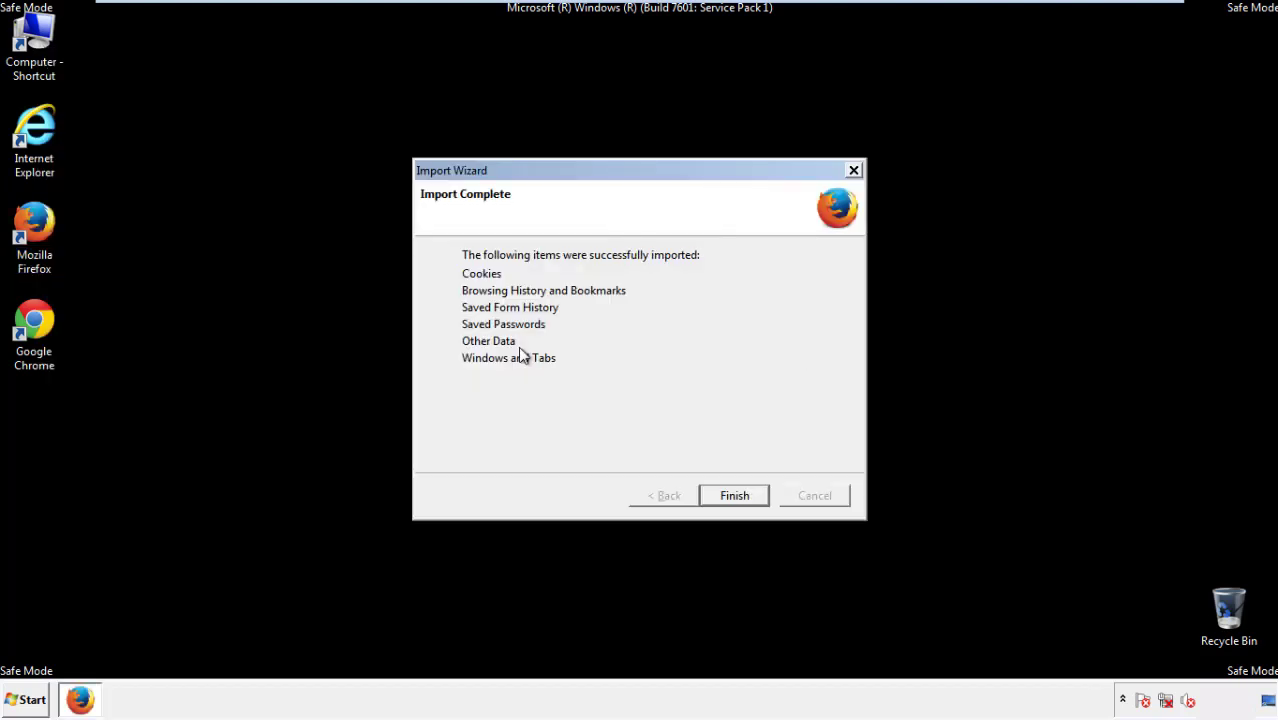
pyautogui.click(734, 496)
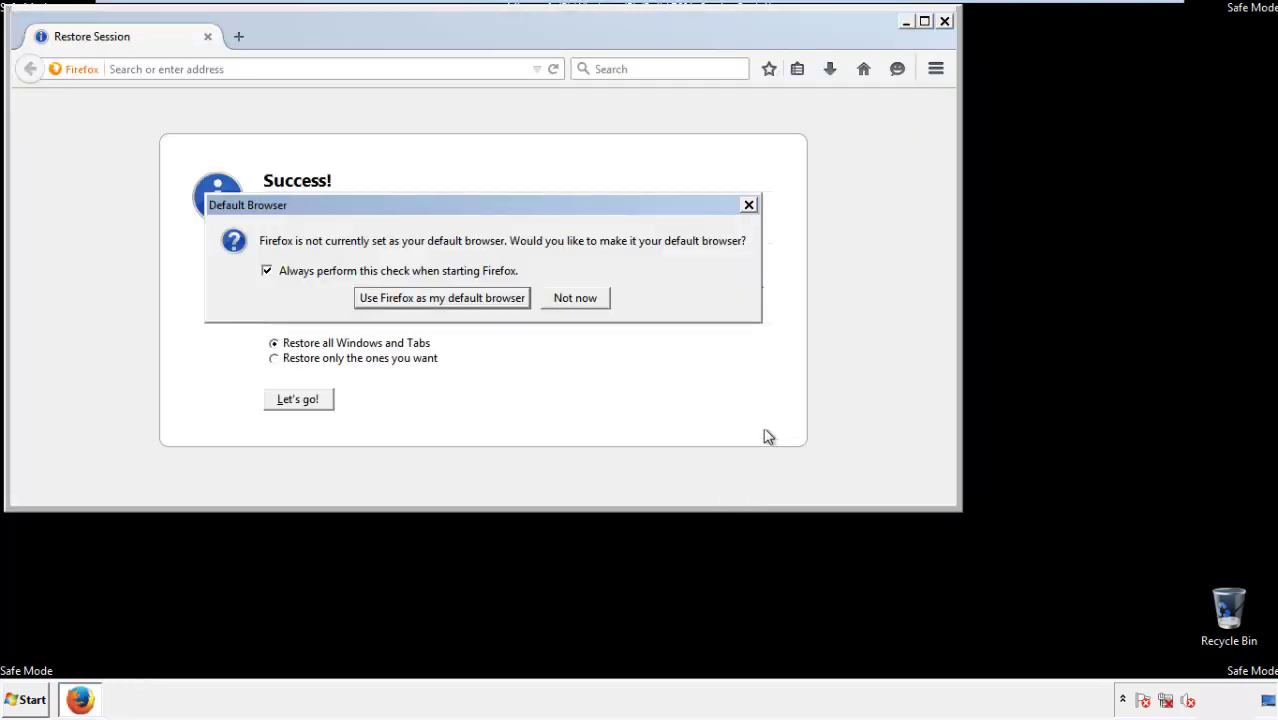
pyautogui.click(578, 297)
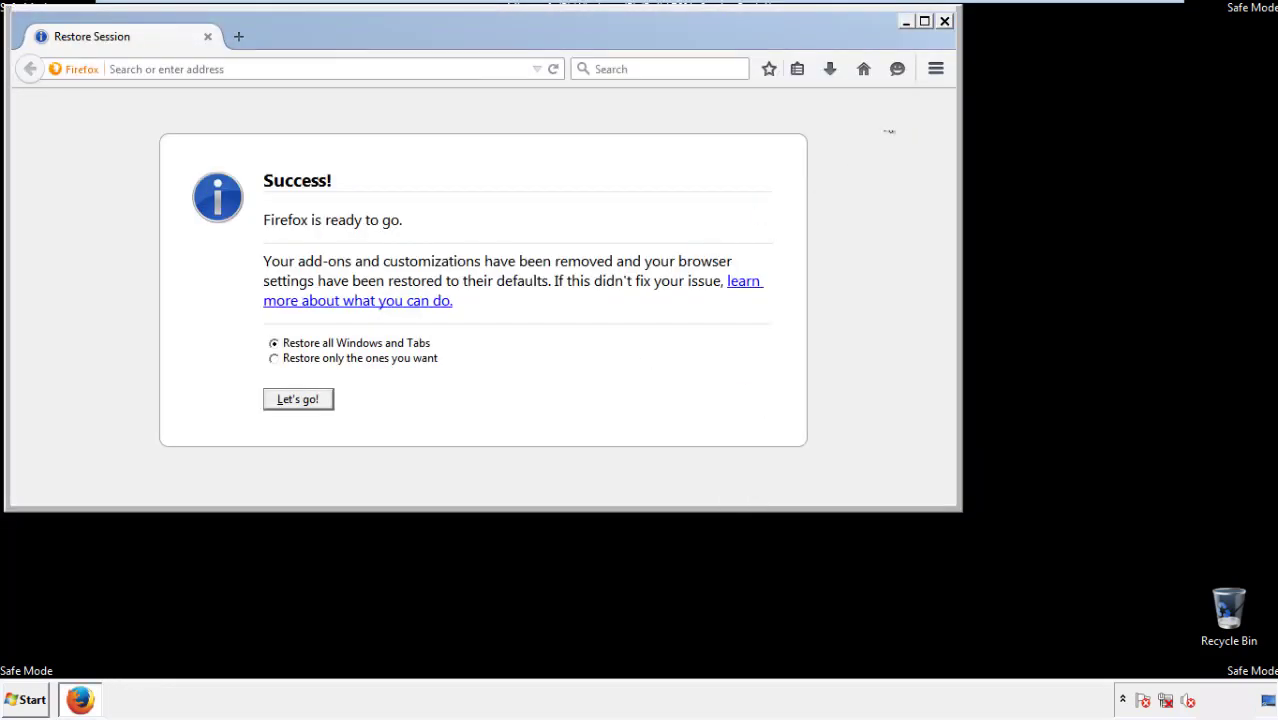
pyautogui.click(943, 22)
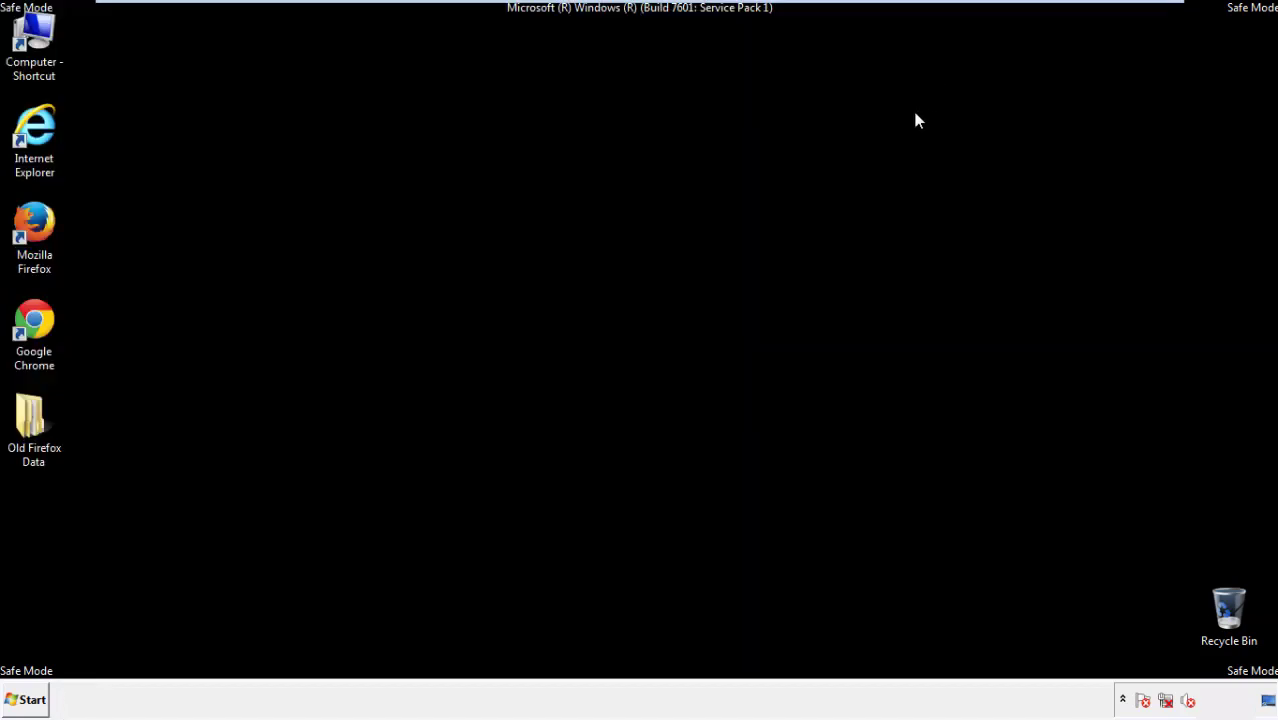
# Launch Chrome with the default-browser prompt silenced and show its History page from Settings.
pyautogui.click(30, 318)
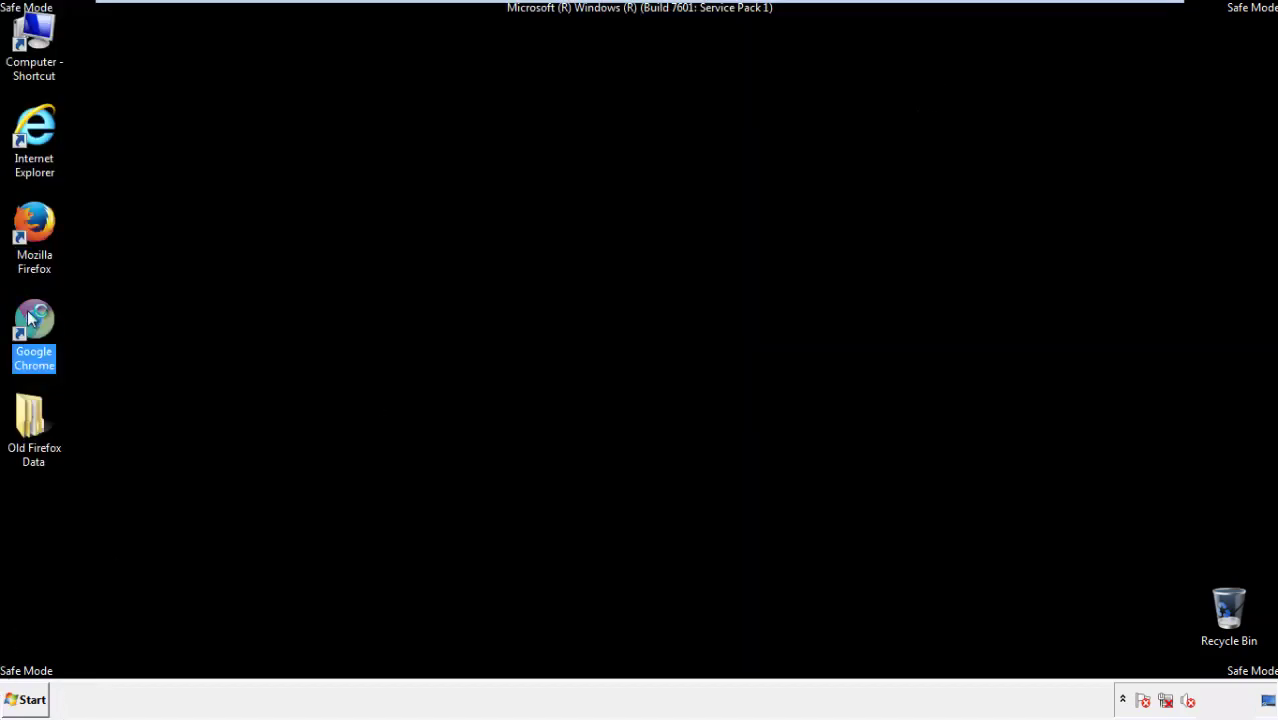
pyautogui.doubleClick(30, 318)
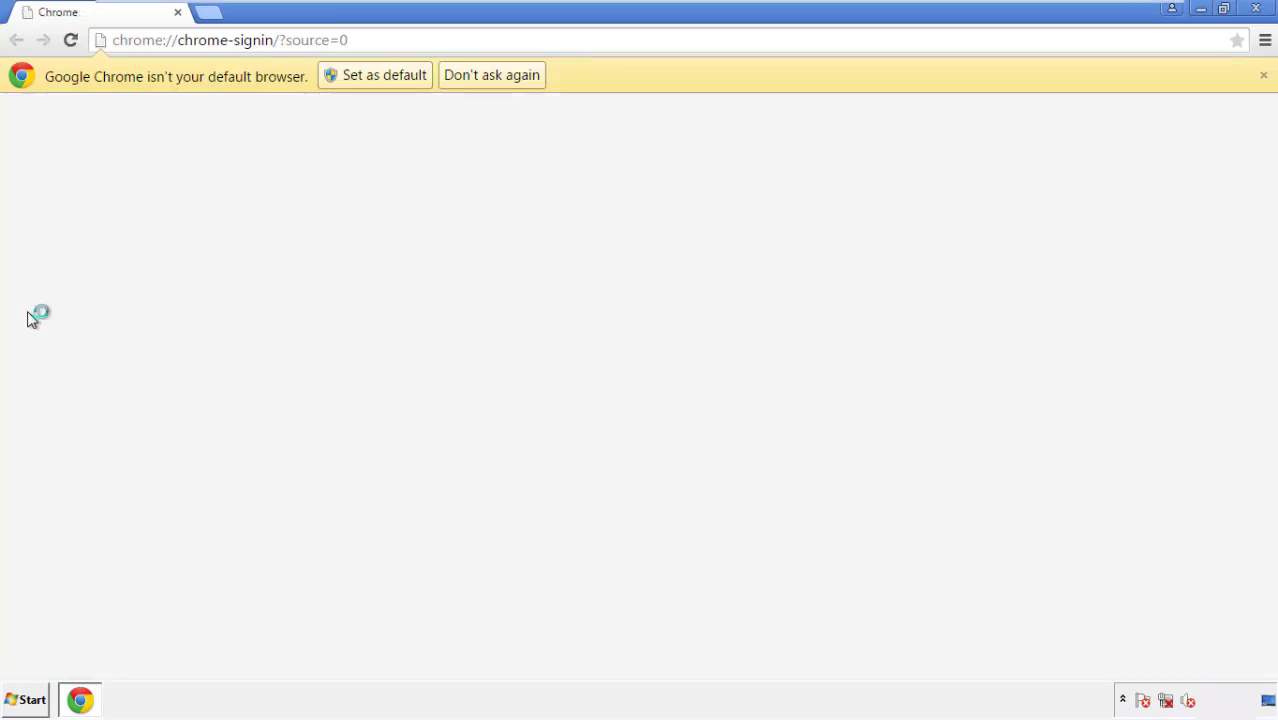
pyautogui.click(515, 76)
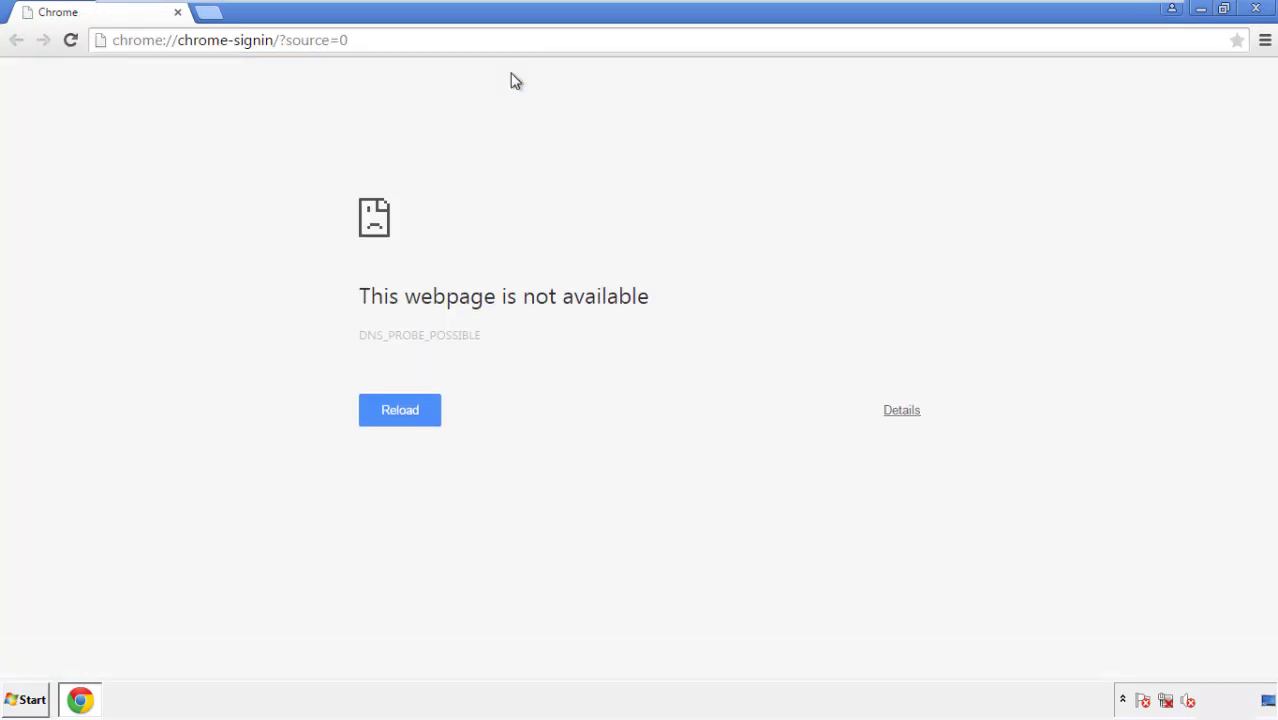
pyautogui.click(1266, 44)
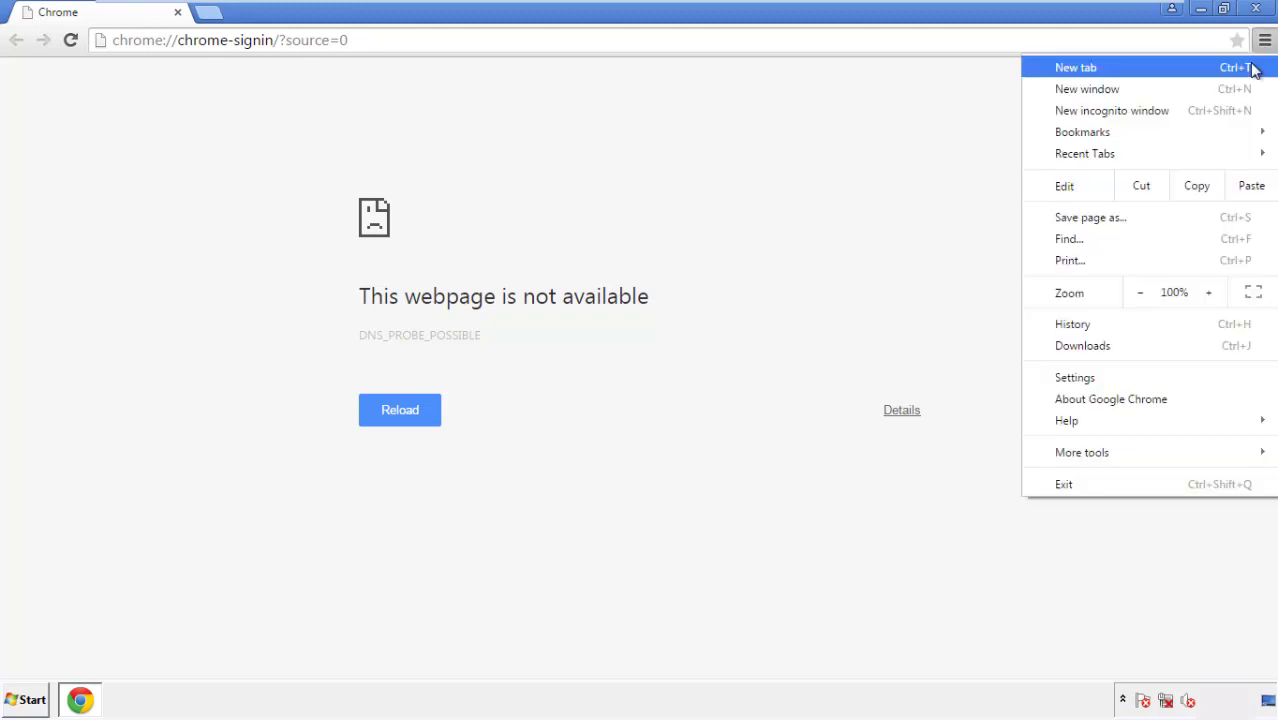
pyautogui.click(1078, 378)
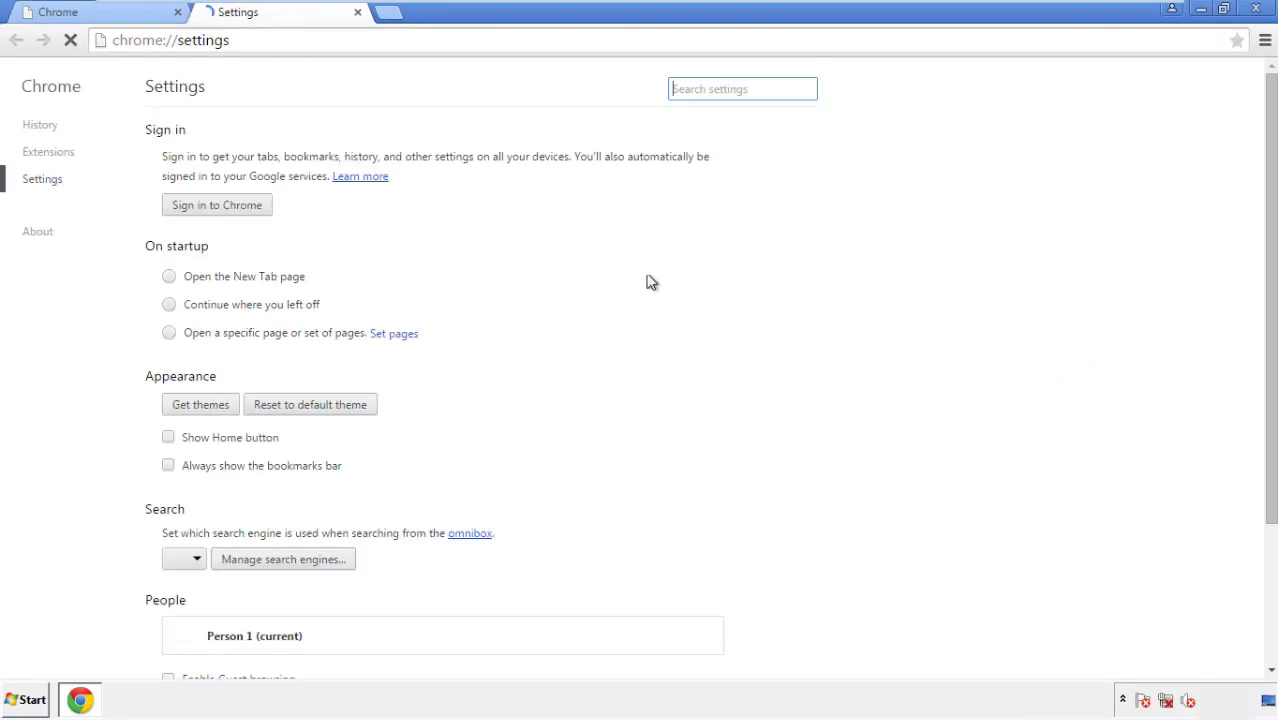
pyautogui.click(44, 126)
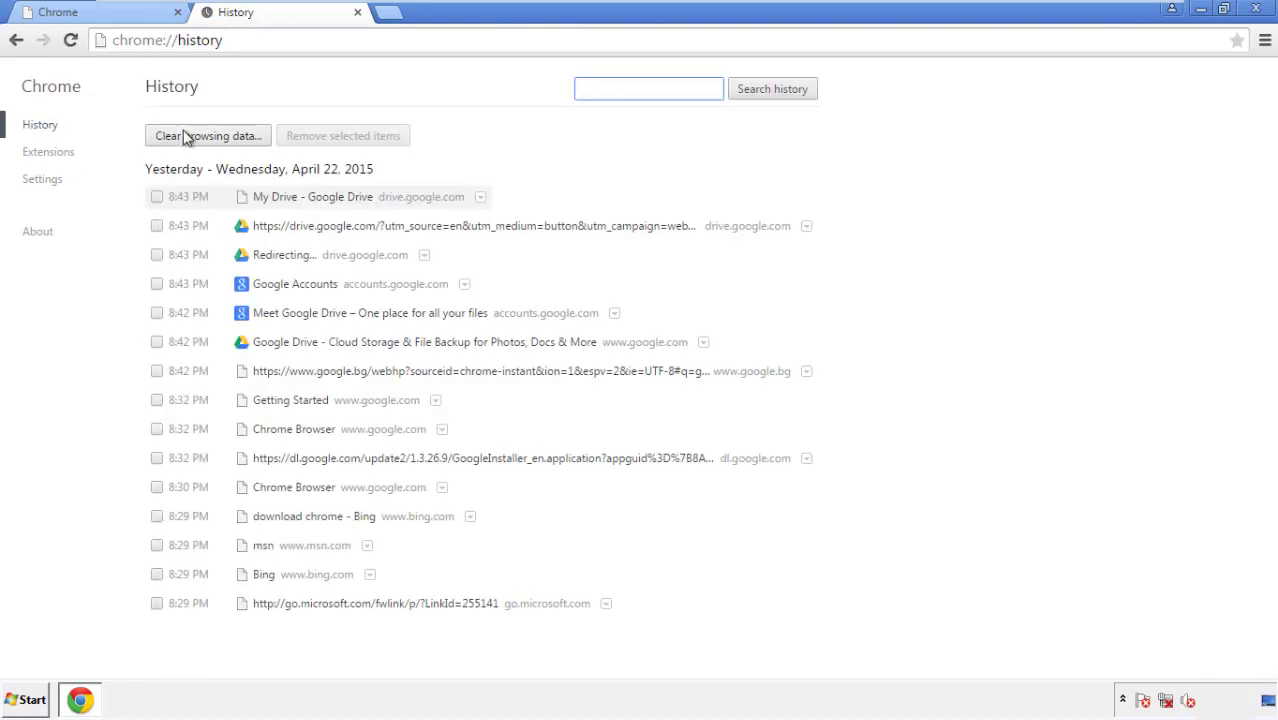
# Clear Chrome browsing data from the beginning of time, including autofill form data.
pyautogui.click(193, 139)
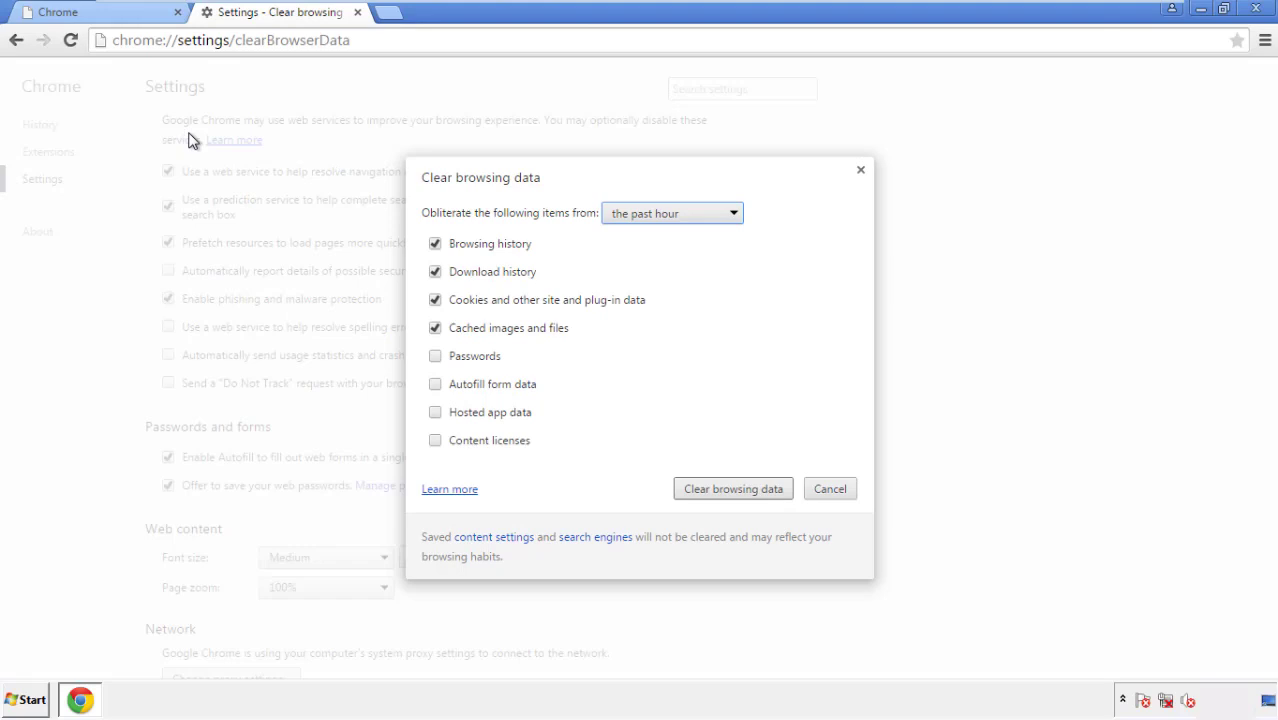
pyautogui.click(643, 216)
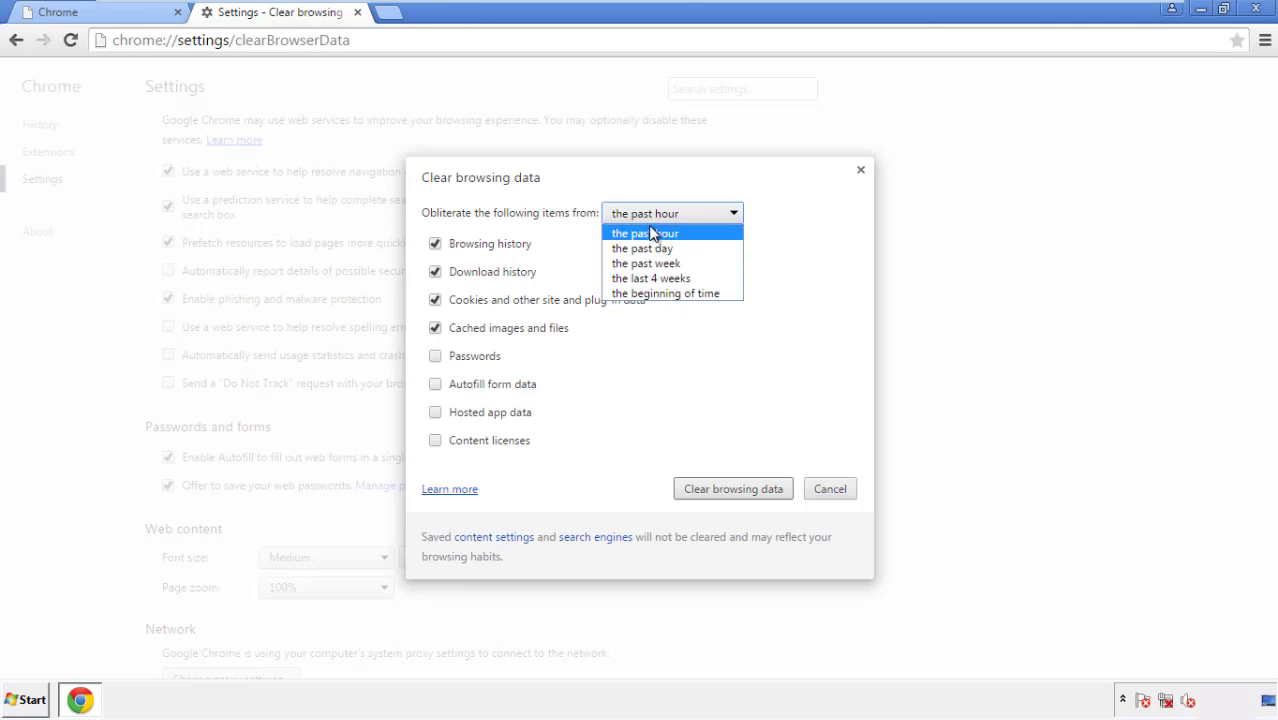
pyautogui.click(640, 294)
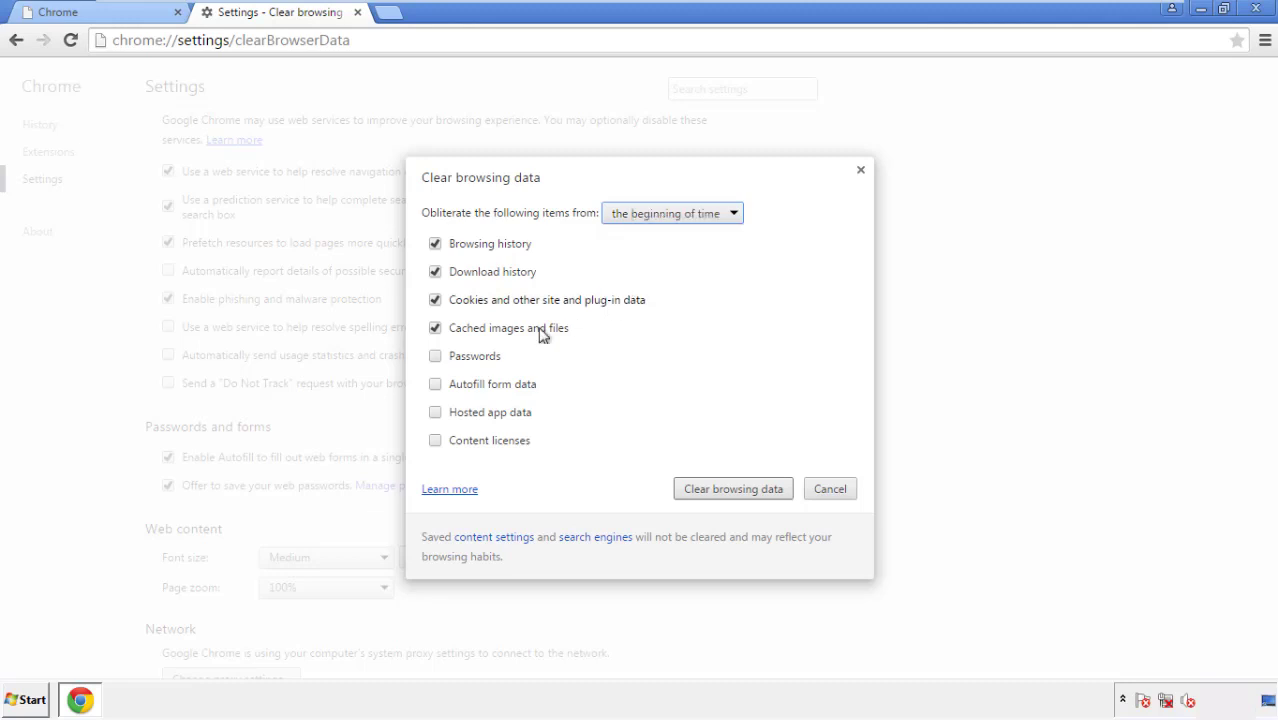
pyautogui.click(443, 384)
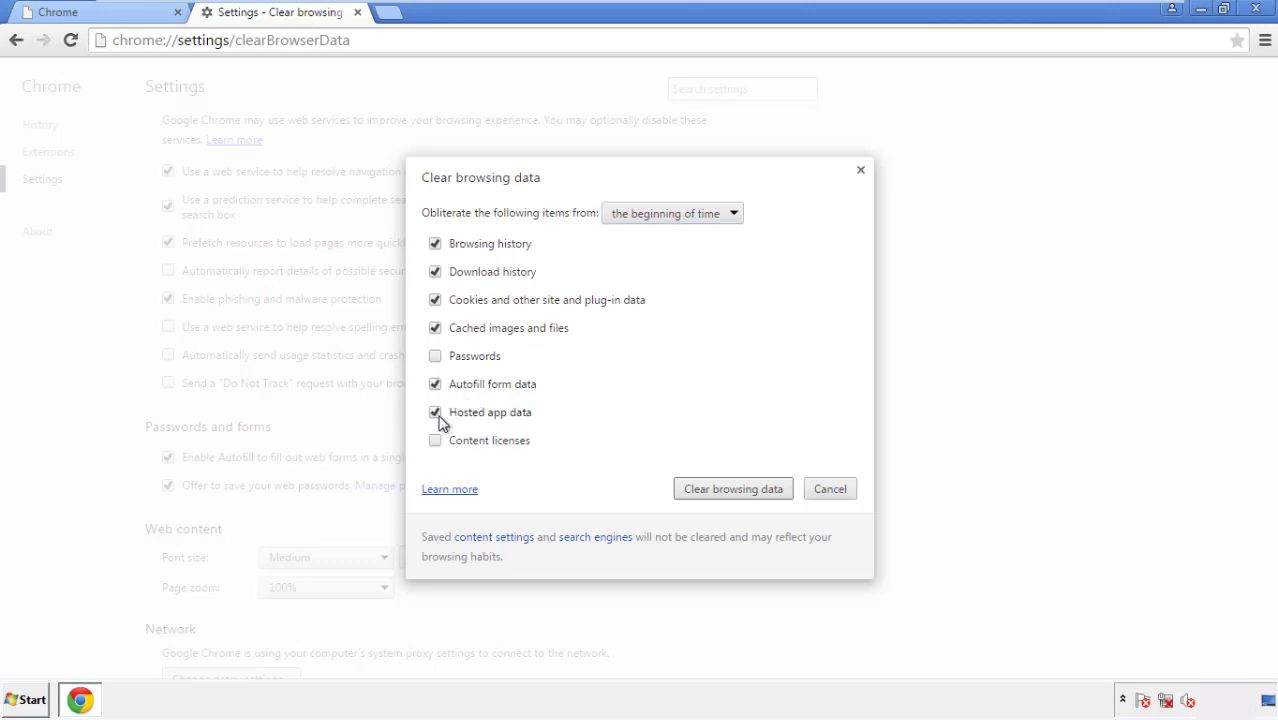
pyautogui.click(714, 494)
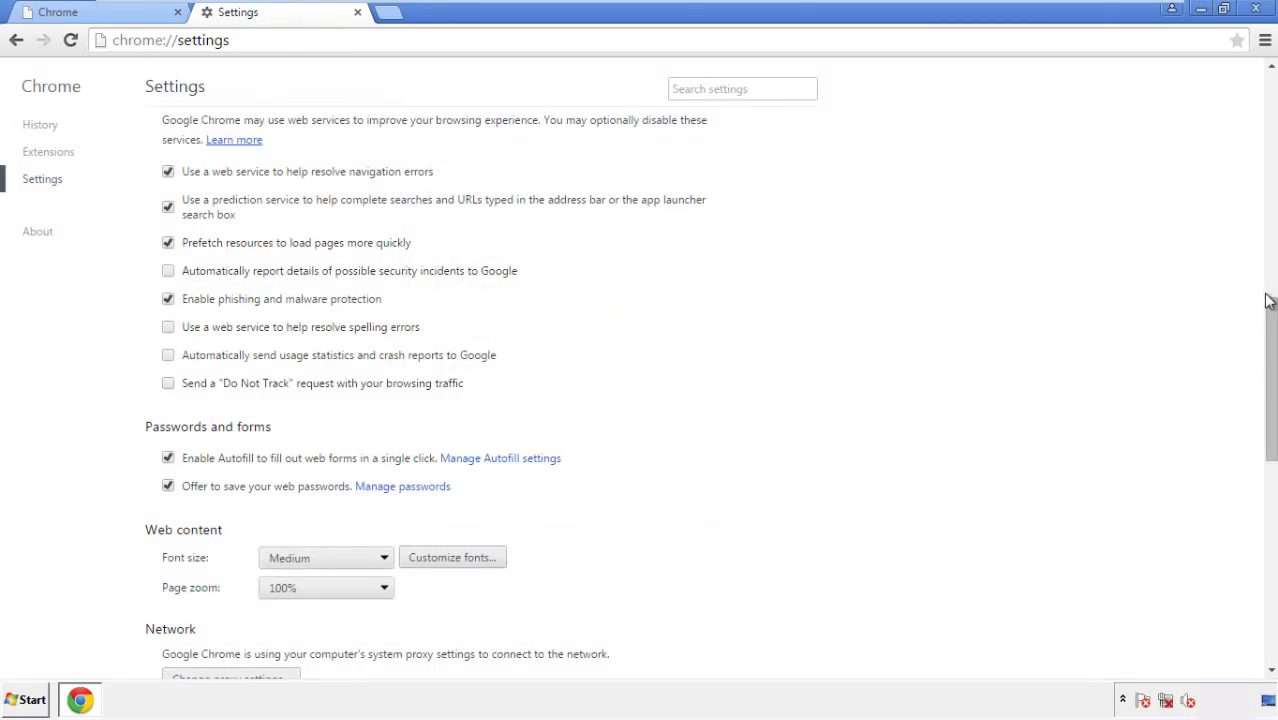
# Reset Chrome settings to their original defaults and close Chrome.
pyautogui.moveTo(1268, 300); pyautogui.dragTo(1270, 543)
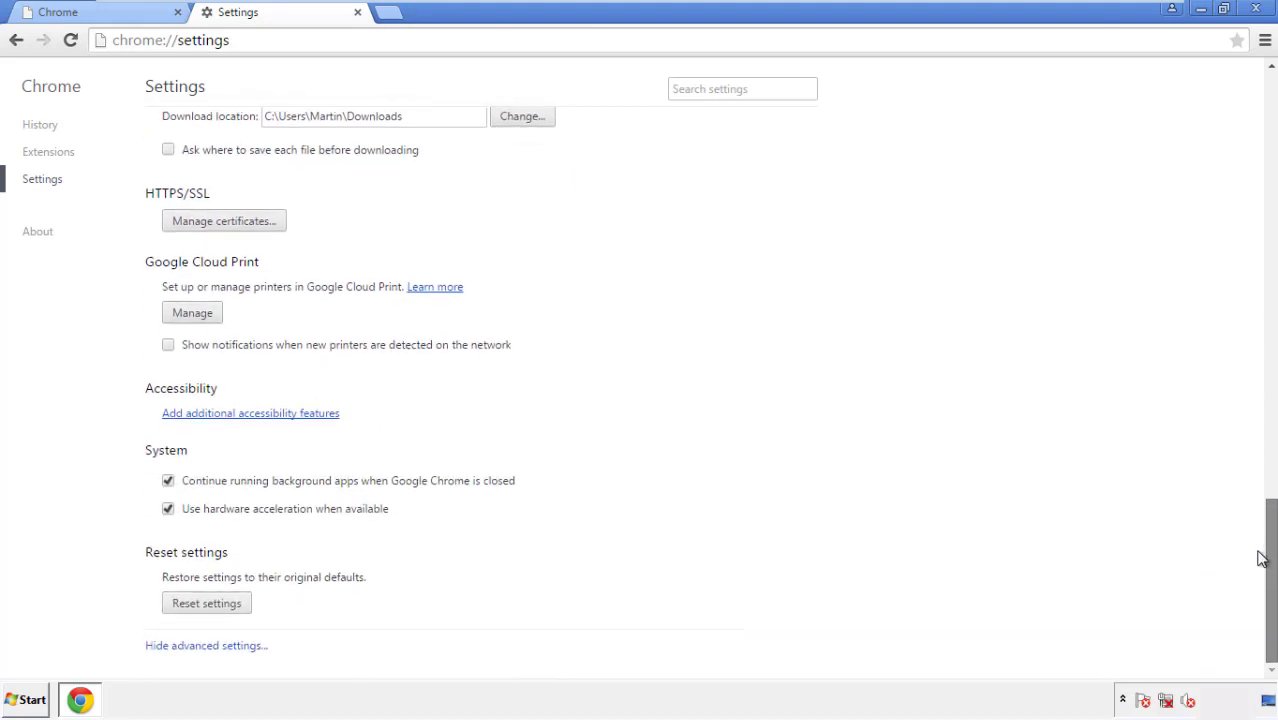
pyautogui.click(242, 607)
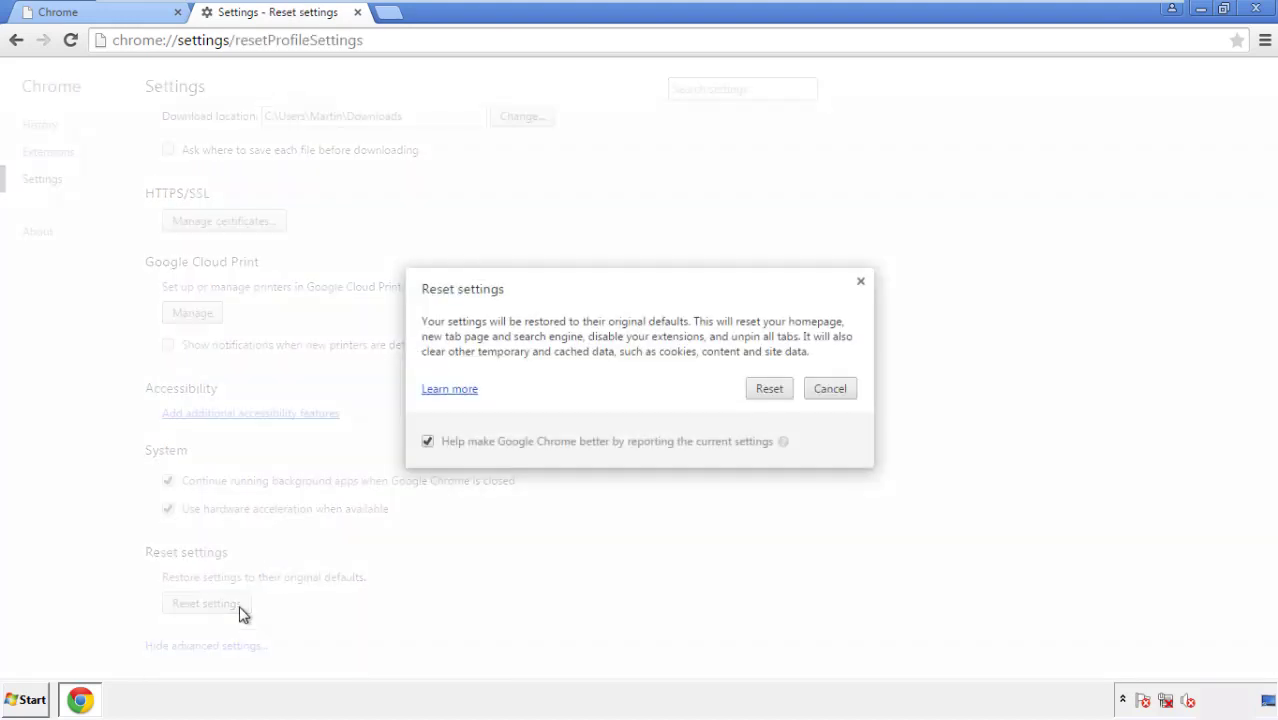
pyautogui.click(770, 390)
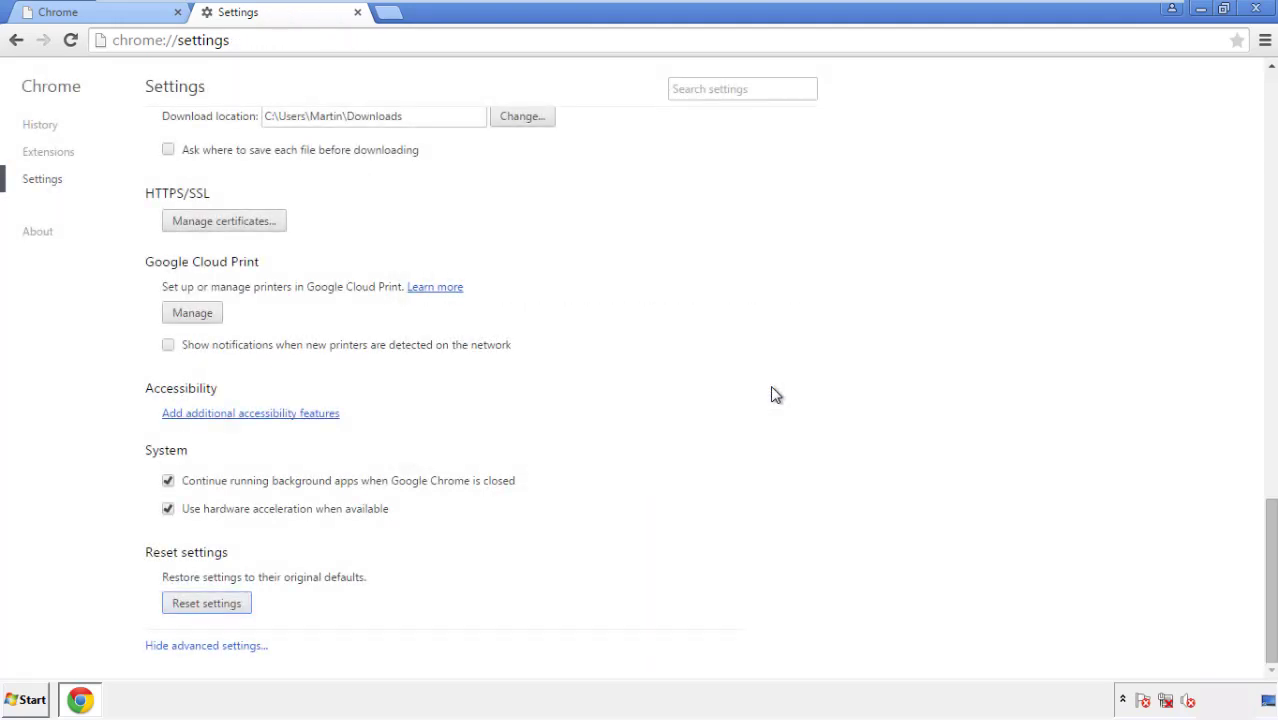
pyautogui.click(1255, 9)
# Launch Firefox, remove Search Mine in the Add-ons manager, and close Firefox.
pyautogui.click(689, 324)
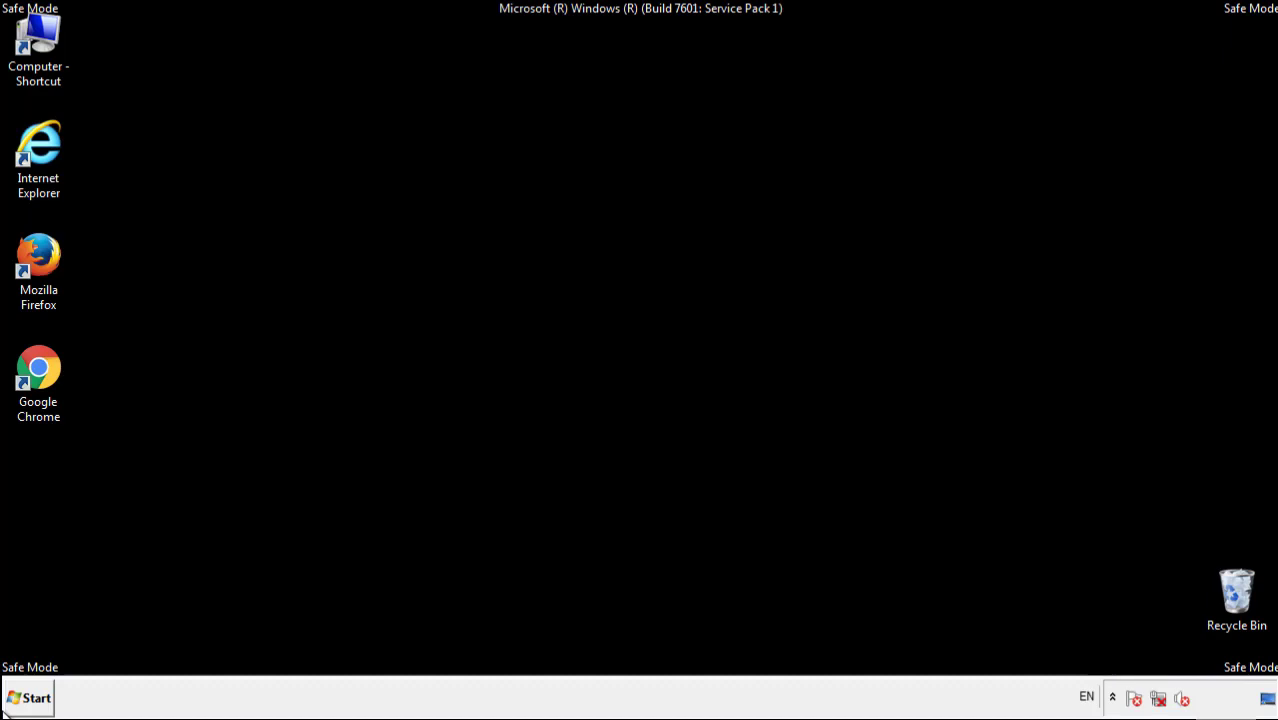
pyautogui.doubleClick(45, 256)
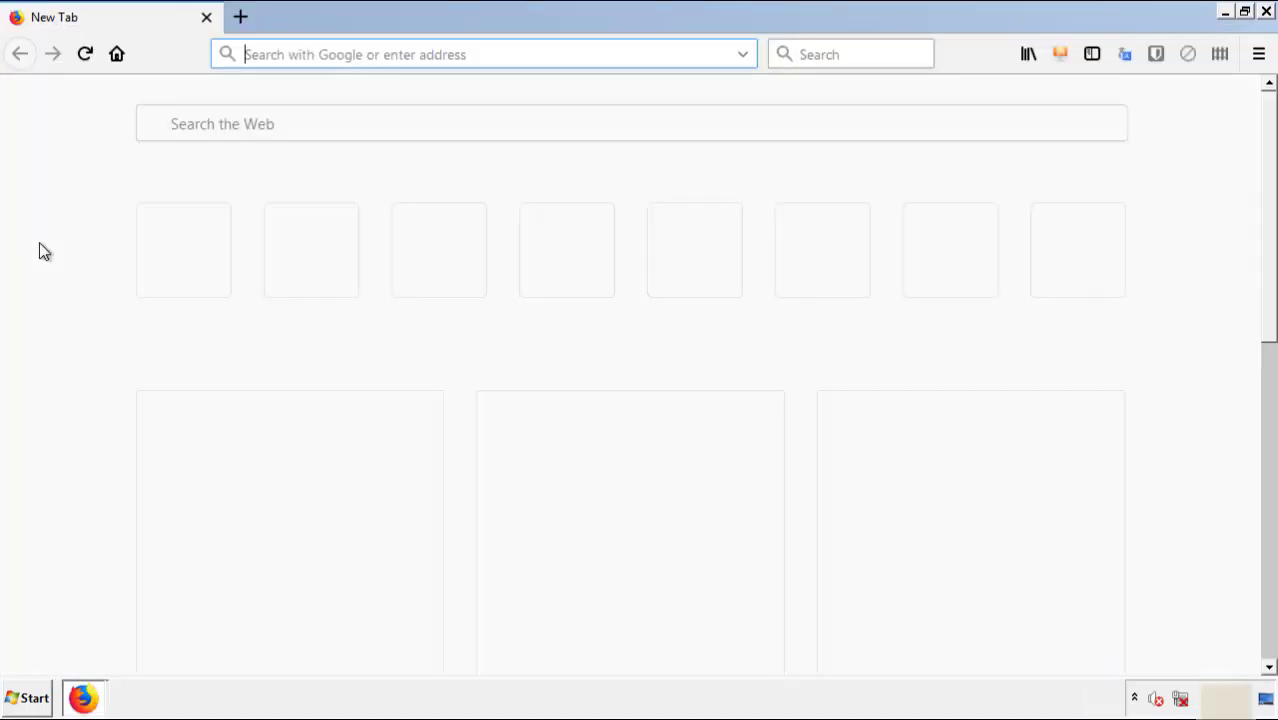
pyautogui.click(1258, 54)
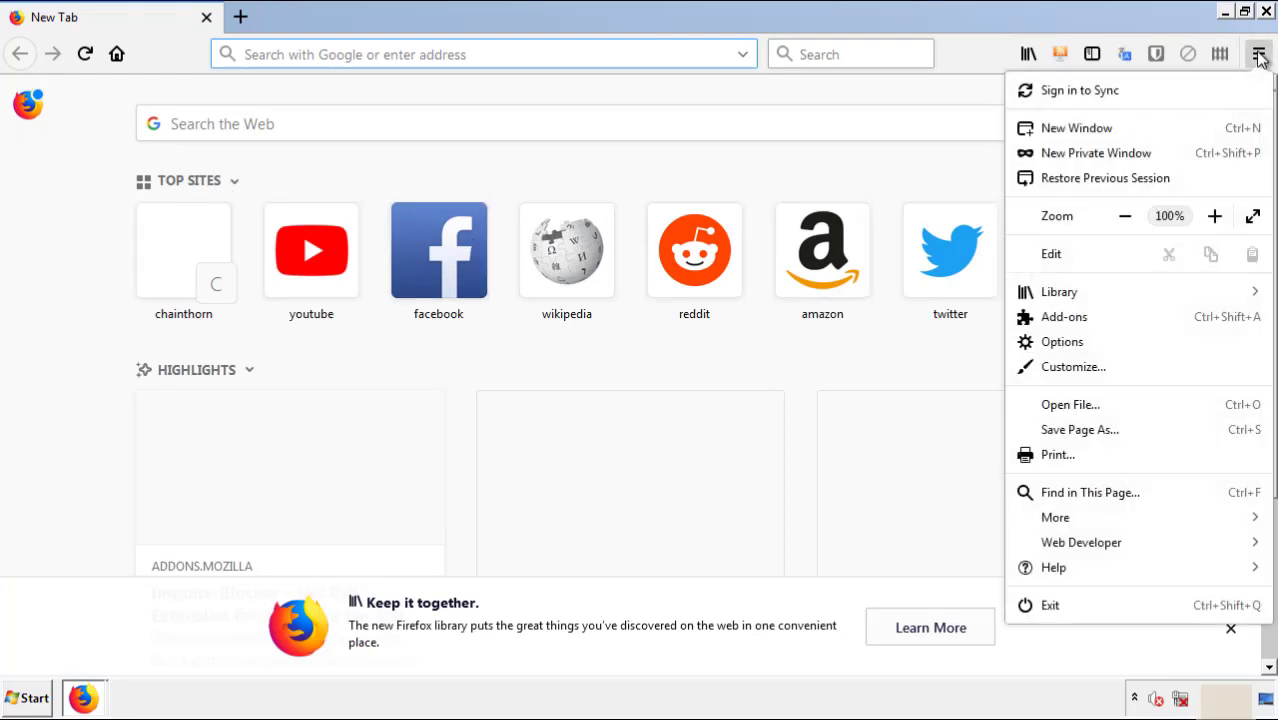
pyautogui.click(1178, 324)
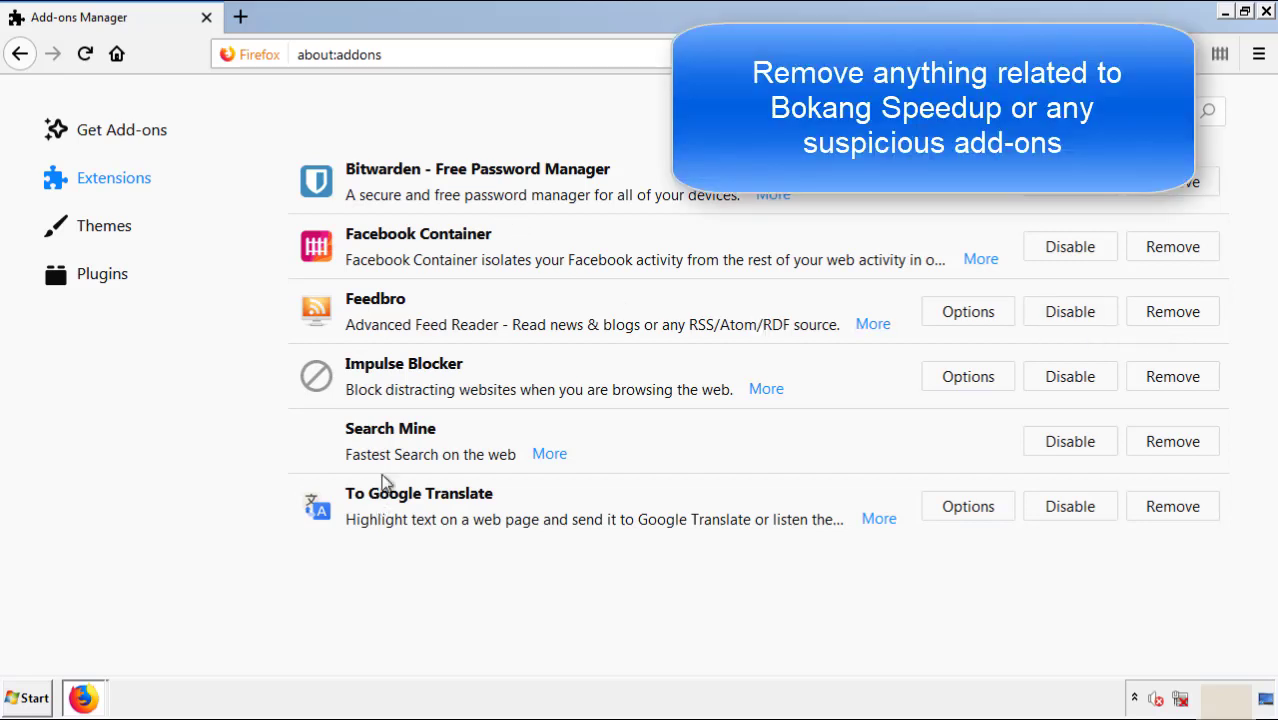
pyautogui.click(1166, 450)
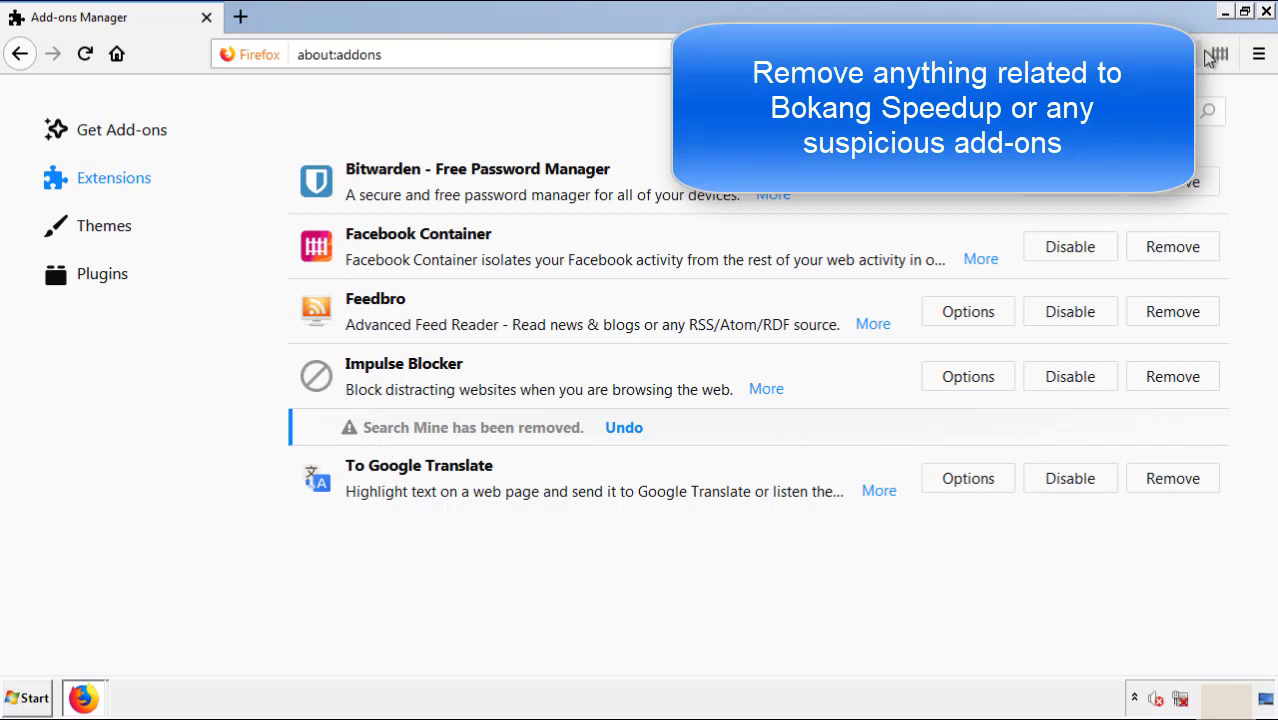
pyautogui.click(1267, 12)
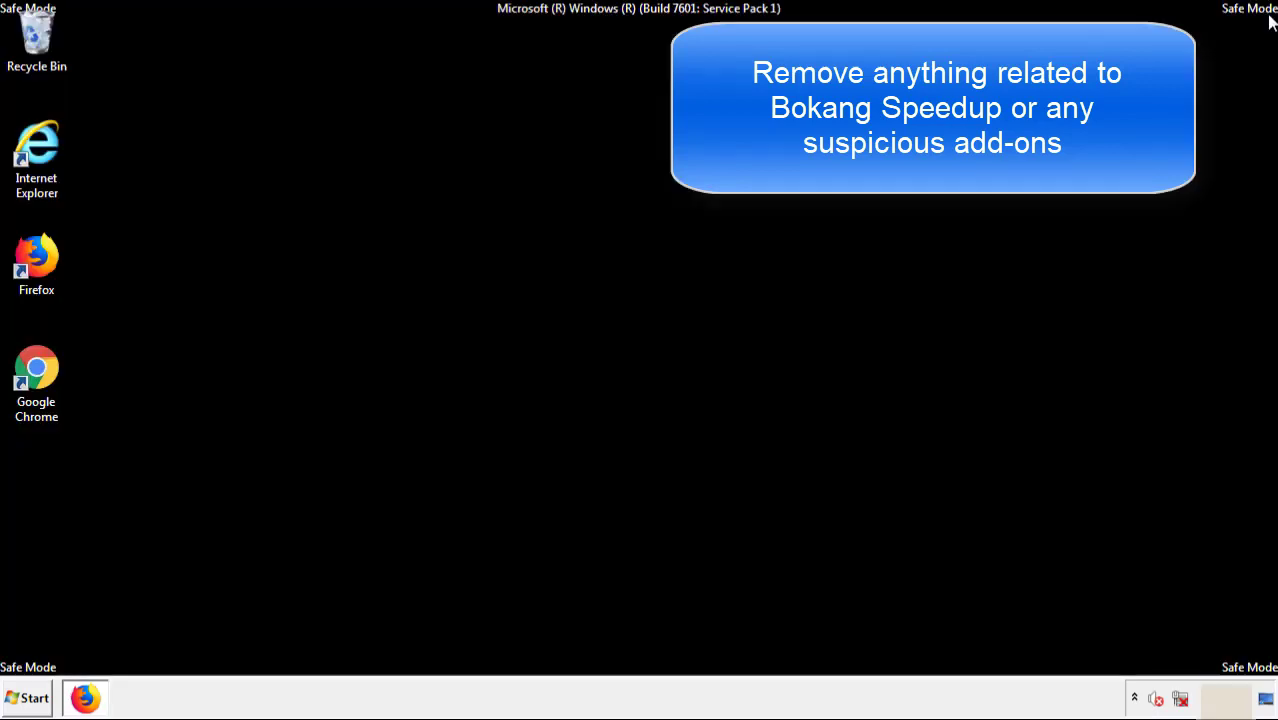
# Launch Chrome and remove Search Mine from the Extensions page, confirming the removal.
pyautogui.doubleClick(35, 383)
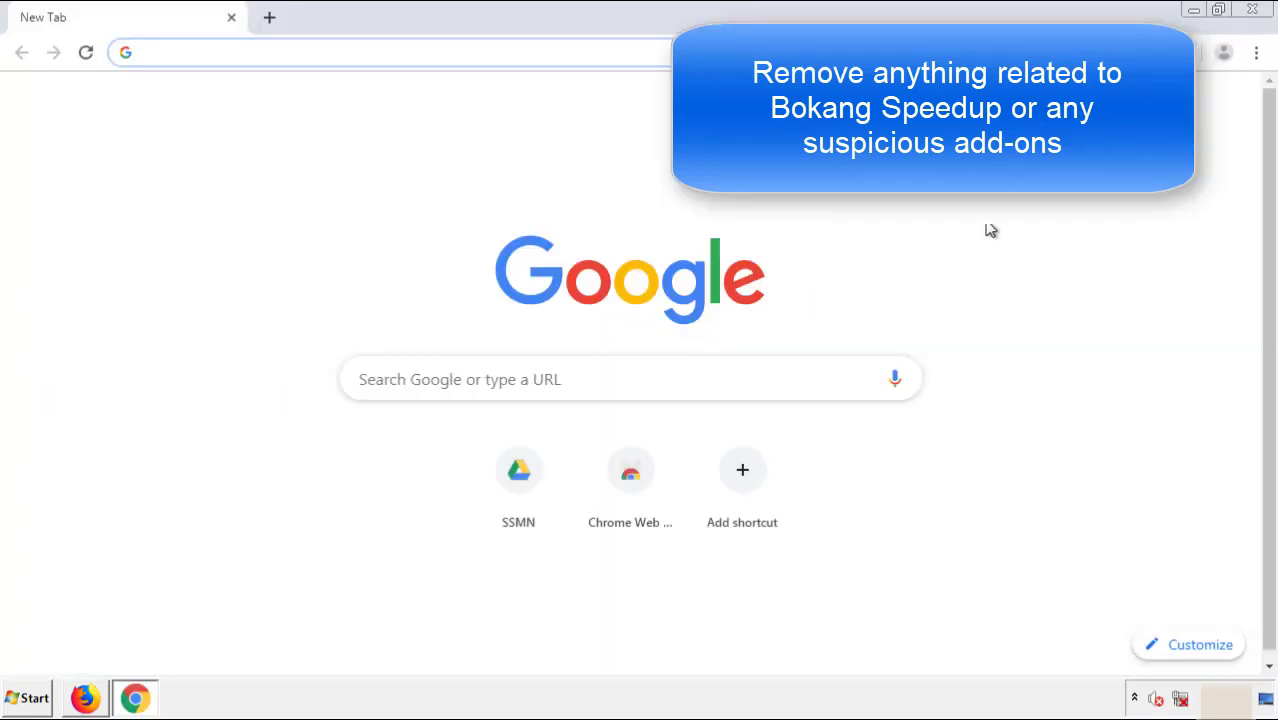
pyautogui.click(1256, 52)
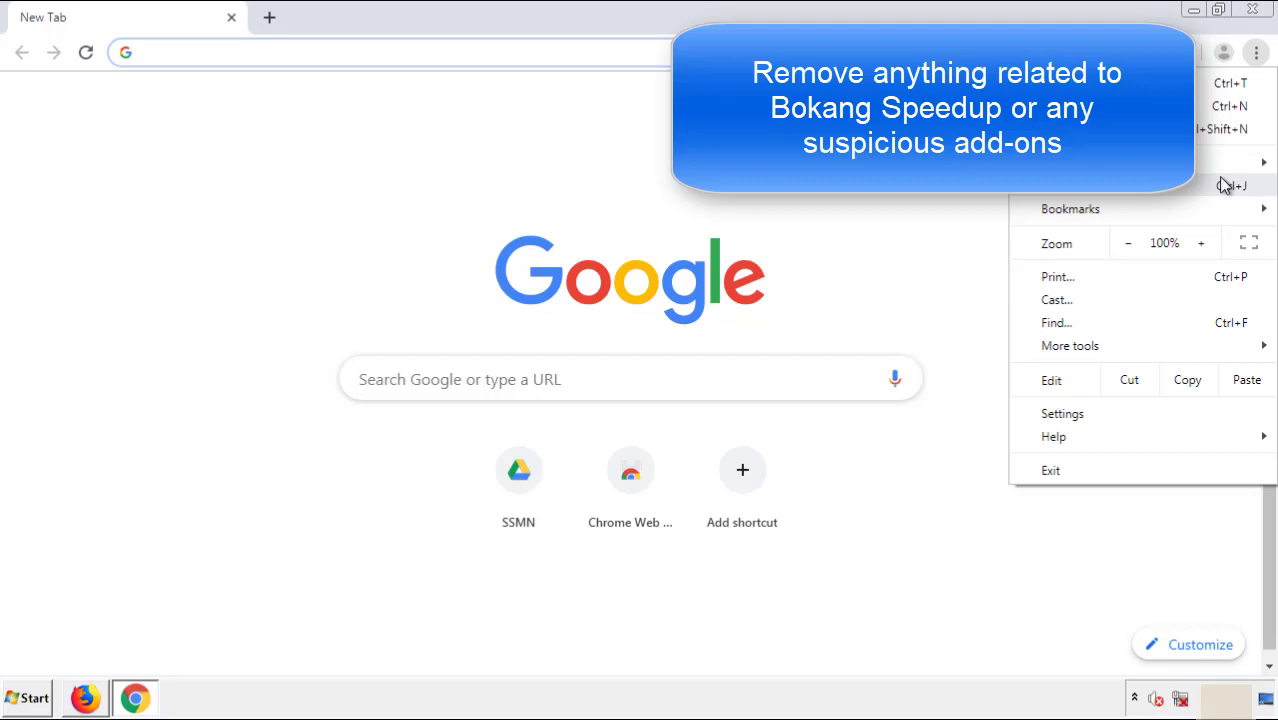
pyautogui.moveTo(1144, 351)
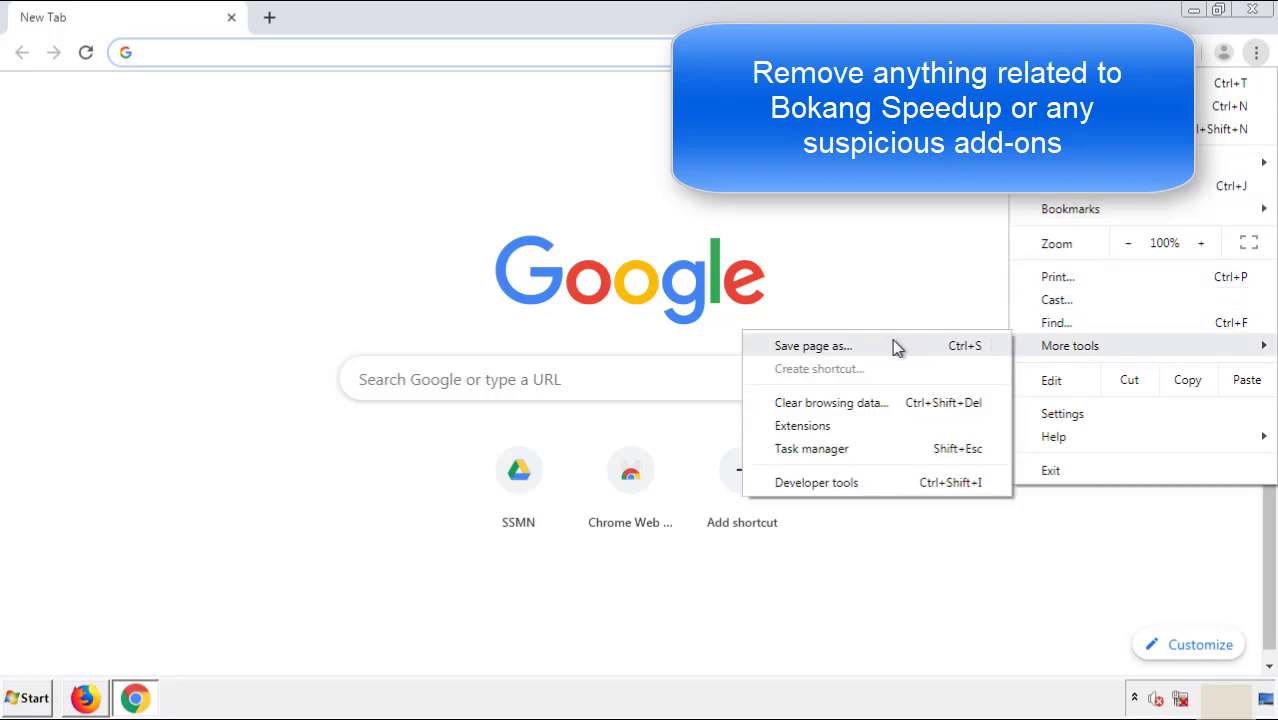
pyautogui.click(818, 425)
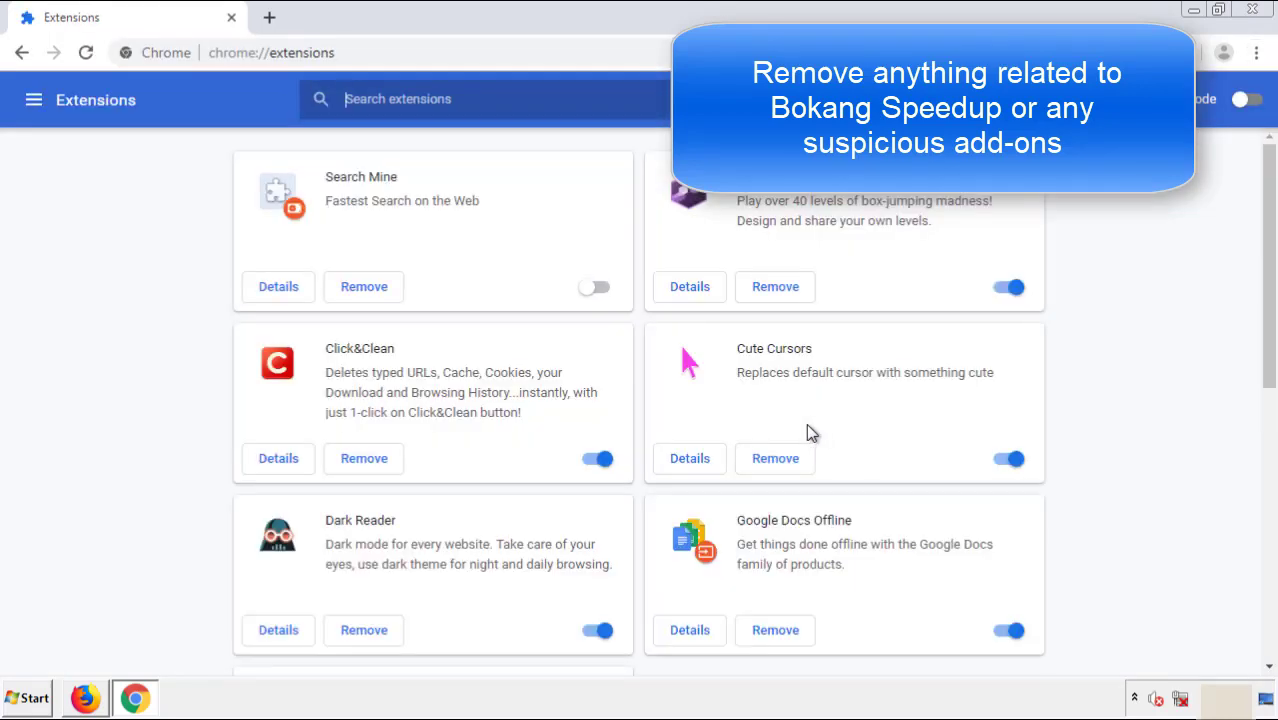
pyautogui.scroll(-10, 300, 320)
pyautogui.scroll(10, 485, 365)
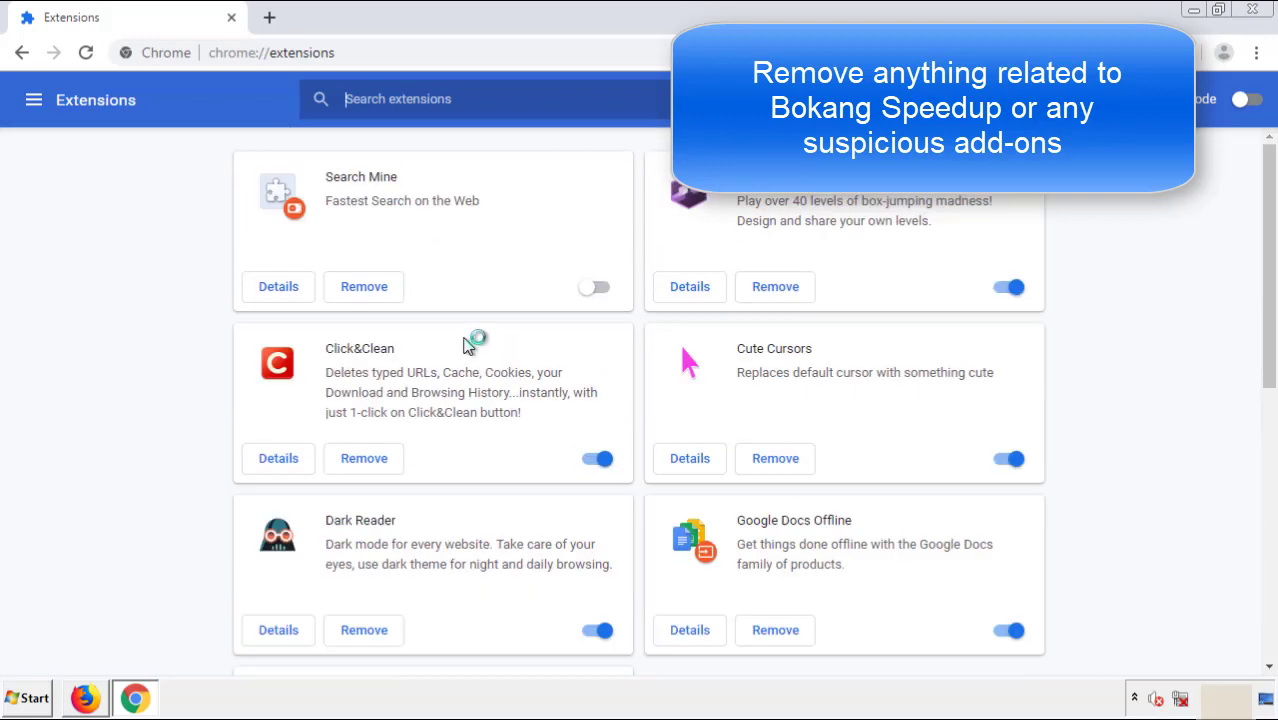
pyautogui.click(362, 292)
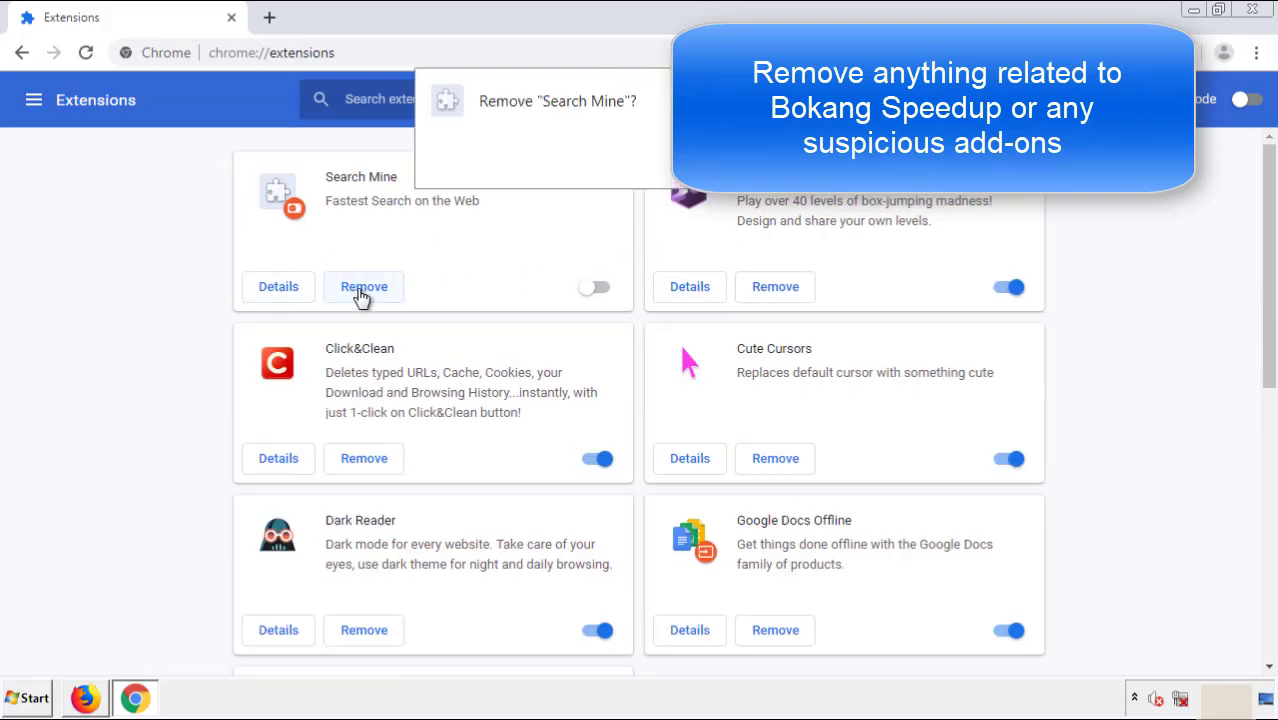
pyautogui.press('Return')
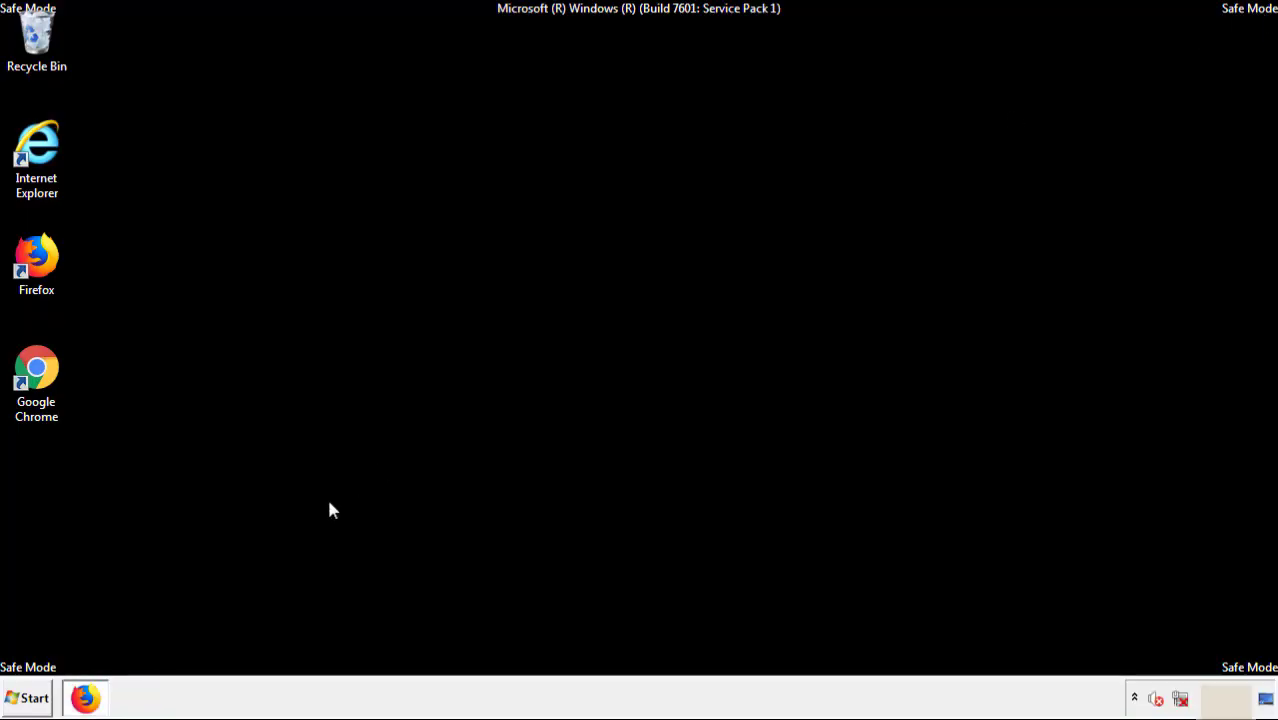
# Restart Windows 7 using the Restart option beside Shut down.
pyautogui.click(38, 698)
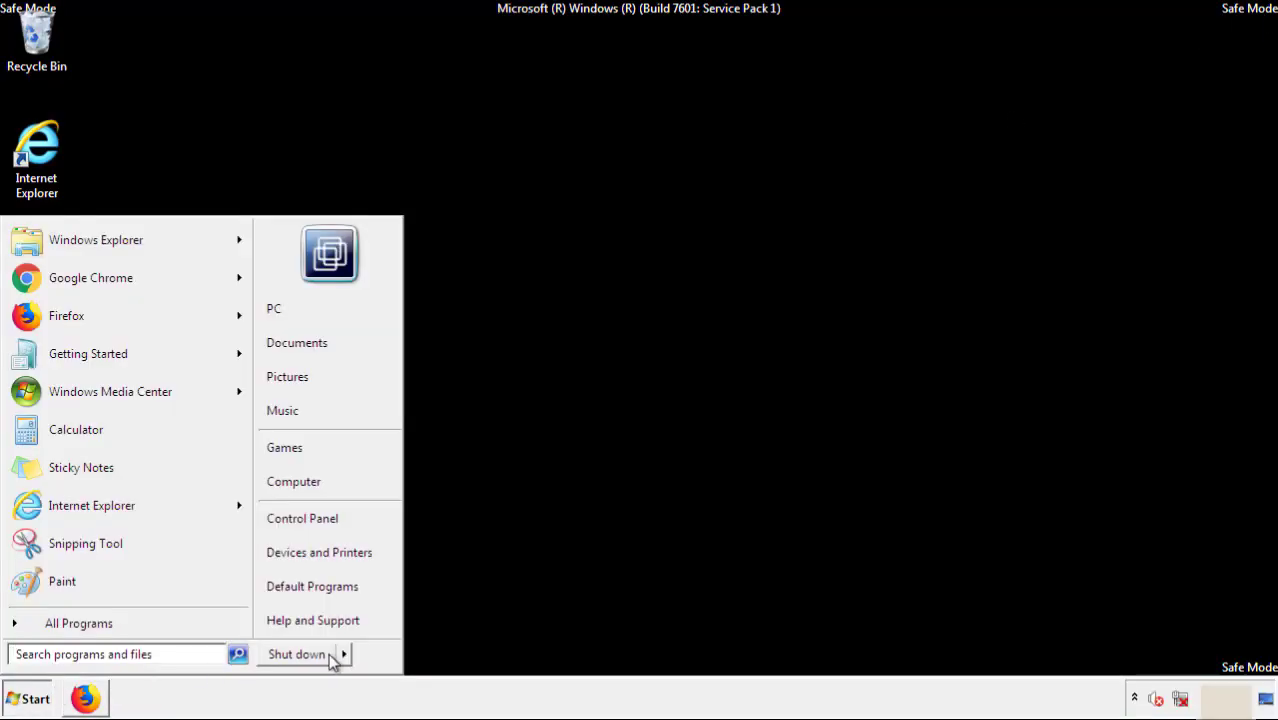
pyautogui.moveTo(346, 656)
pyautogui.click(397, 656)
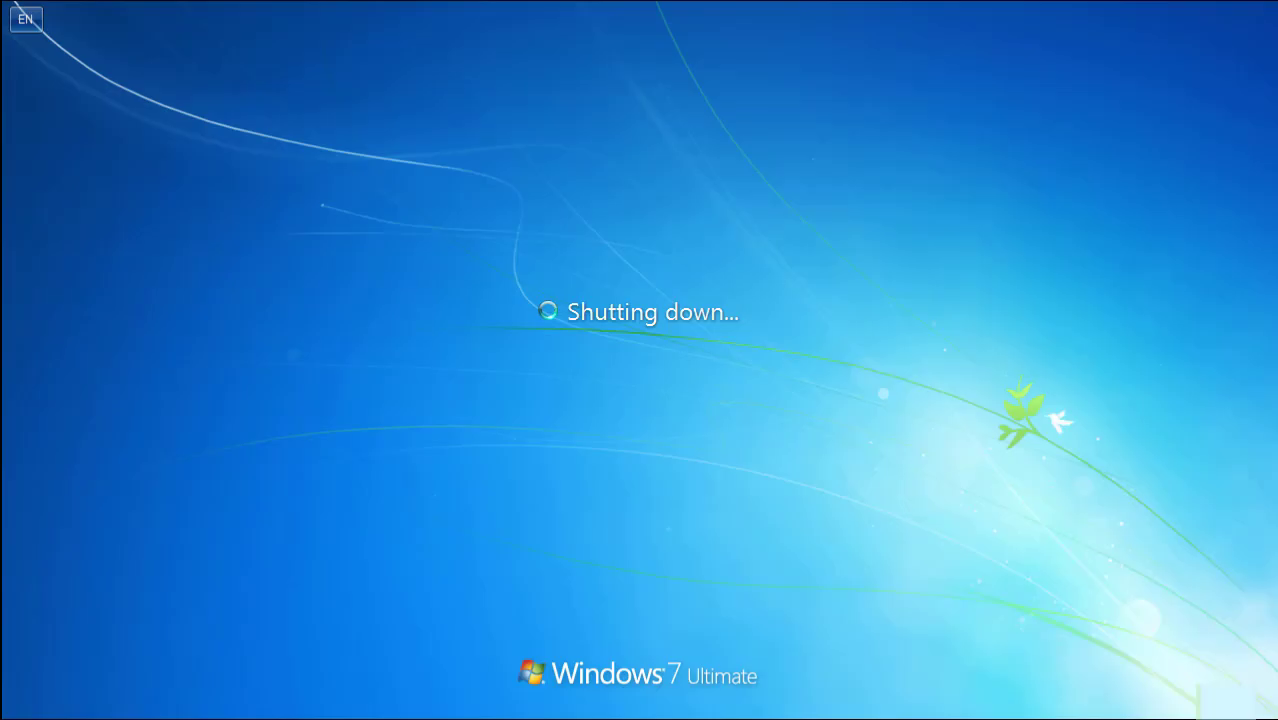